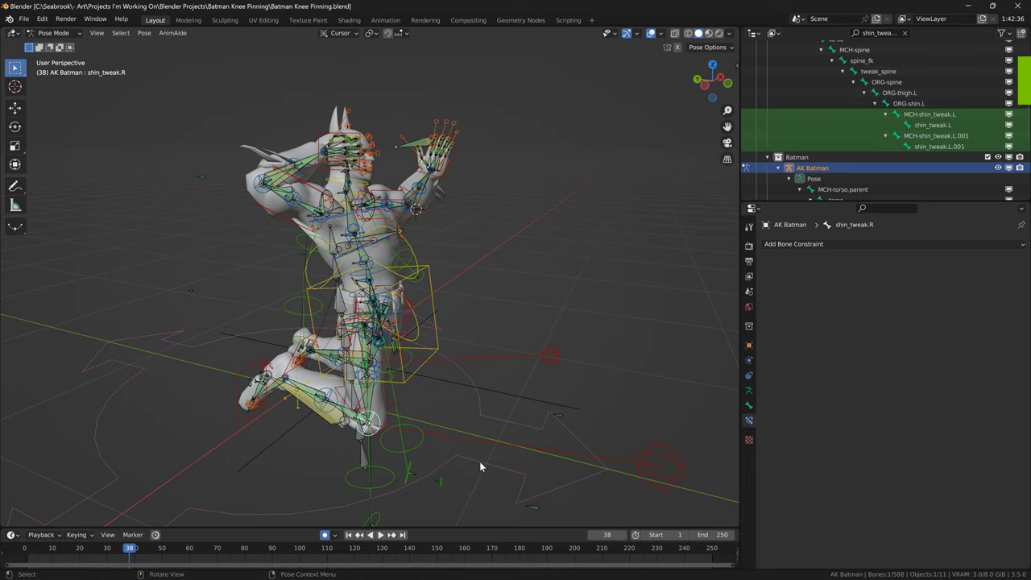
# Reposition the shin_tweak.R knee control slightly at frame 38.
pyautogui.moveTo(497, 387)
pyautogui.mouseDown(button='middle')
pyautogui.moveTo(439, 376)
pyautogui.moveTo(448, 396)
pyautogui.moveTo(492, 351)
pyautogui.moveTo(503, 391)
pyautogui.mouseUp(button='middle')
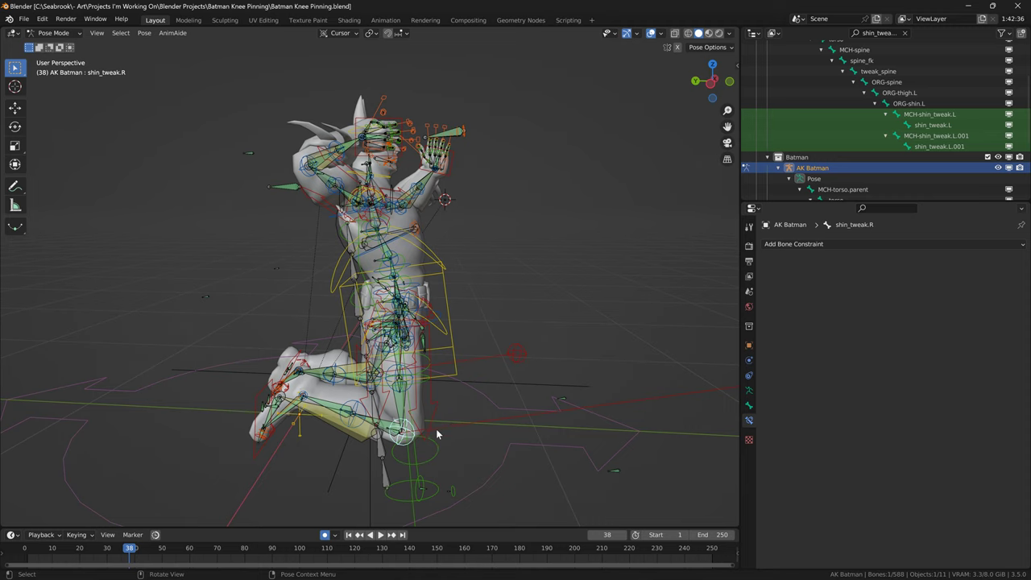
pyautogui.moveTo(436, 434); pyautogui.dragTo(425, 331, button='middle')
pyautogui.press('g')
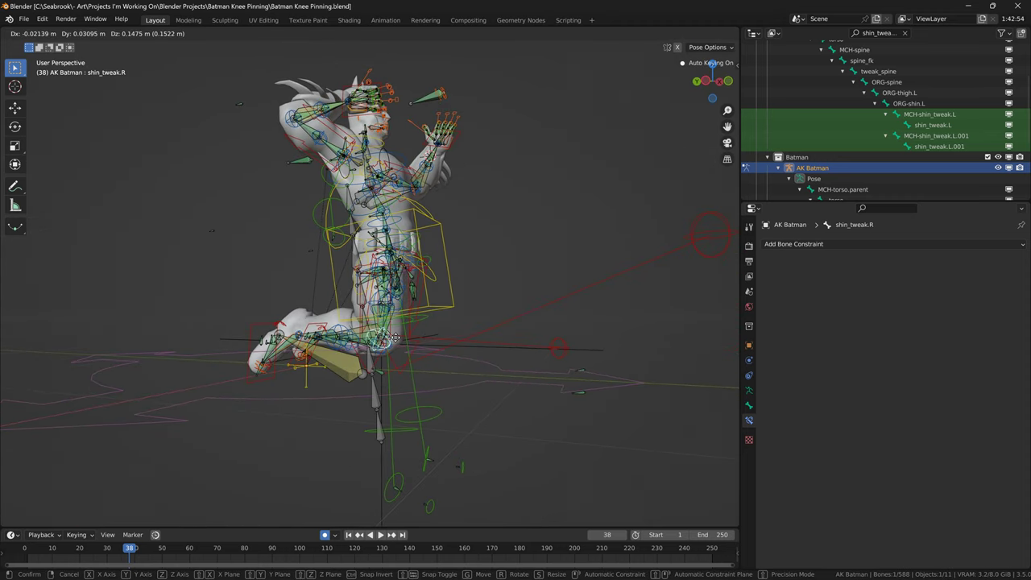
pyautogui.click(387, 363)
# Play the kneeling animation from frame 0 and examine the right knee from the side and front.
pyautogui.moveTo(129, 548); pyautogui.dragTo(24, 548)
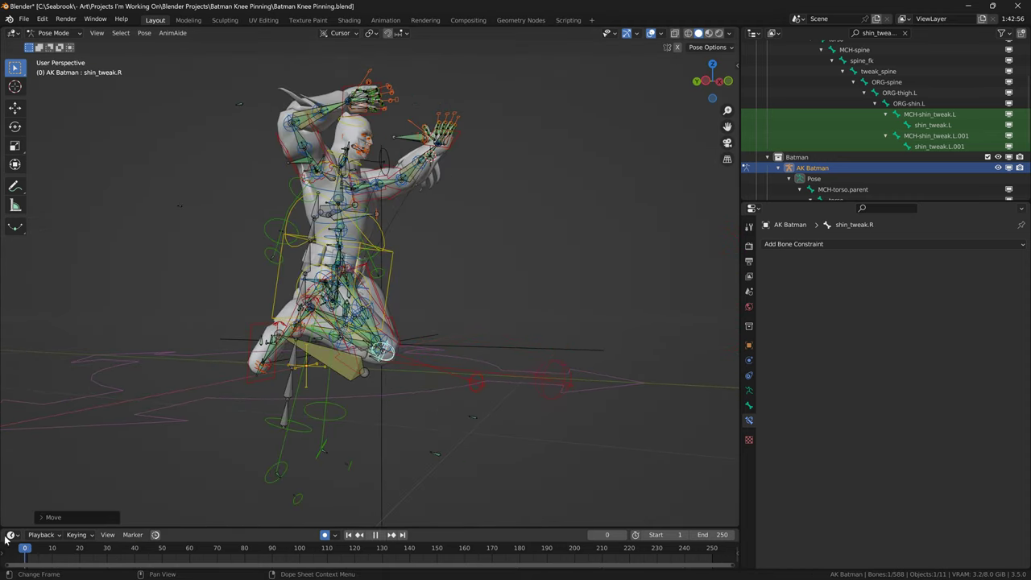
pyautogui.press('space')
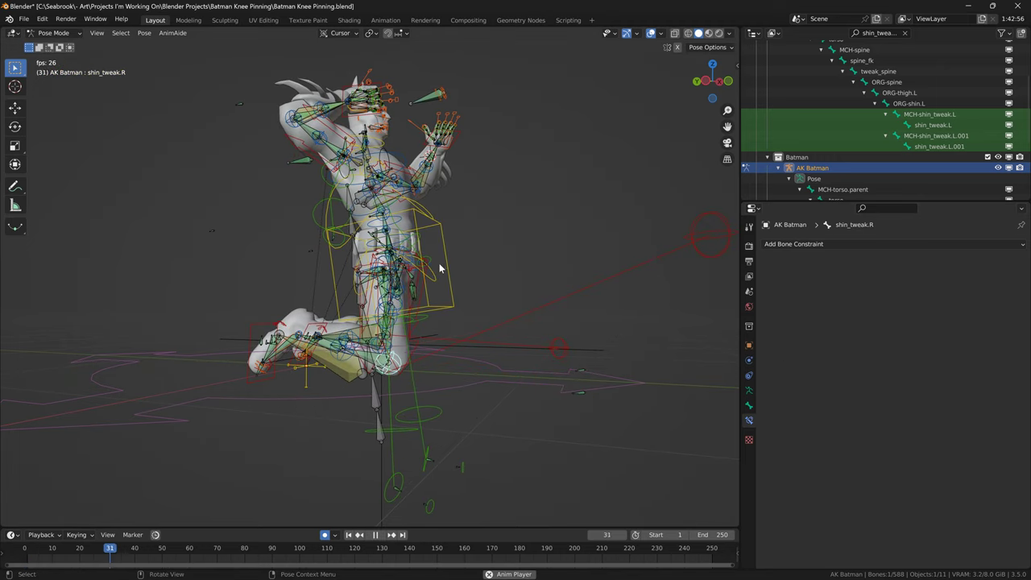
pyautogui.press('space')
pyautogui.hotkey('shift', 'Left')
pyautogui.press('space')
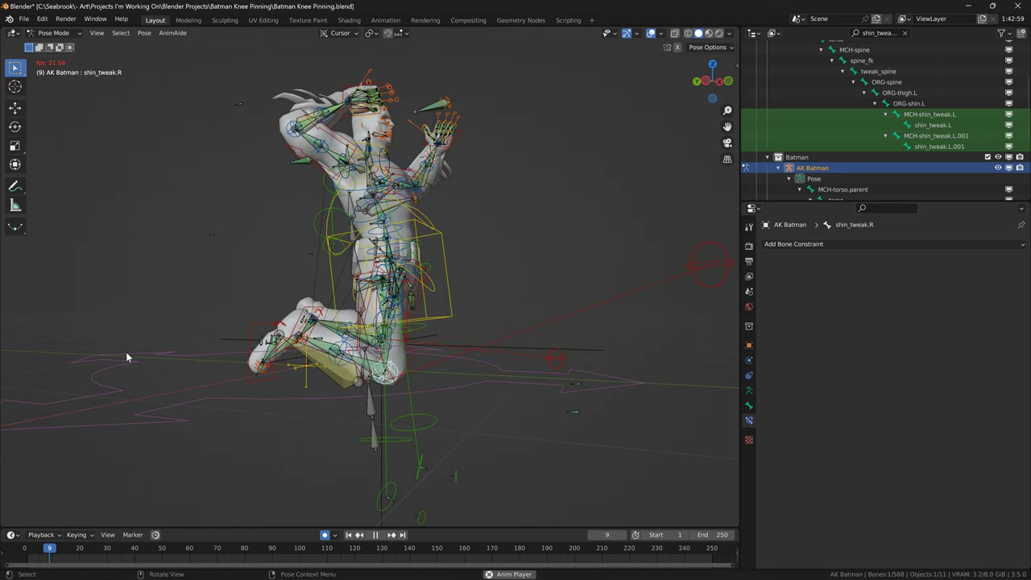
pyautogui.moveTo(347, 372); pyautogui.dragTo(324, 422, button='middle')
pyautogui.press('space')
pyautogui.press('space')
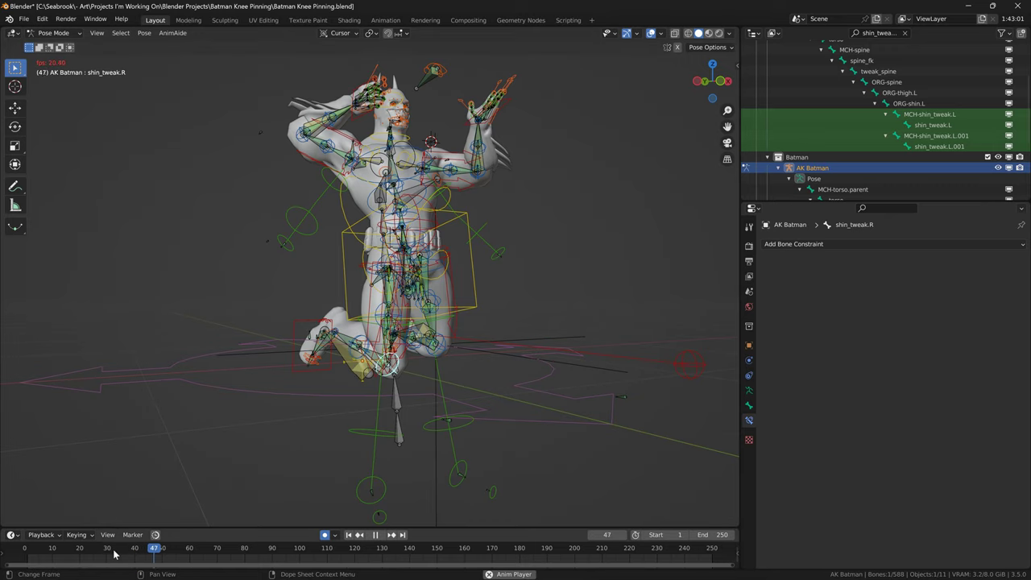
# Replay the animation from frame 7 and examine how the right knee behaves from the front and the side.
pyautogui.click(40, 554)
pyautogui.press('space')
pyautogui.moveTo(232, 419); pyautogui.dragTo(451, 335, button='middle')
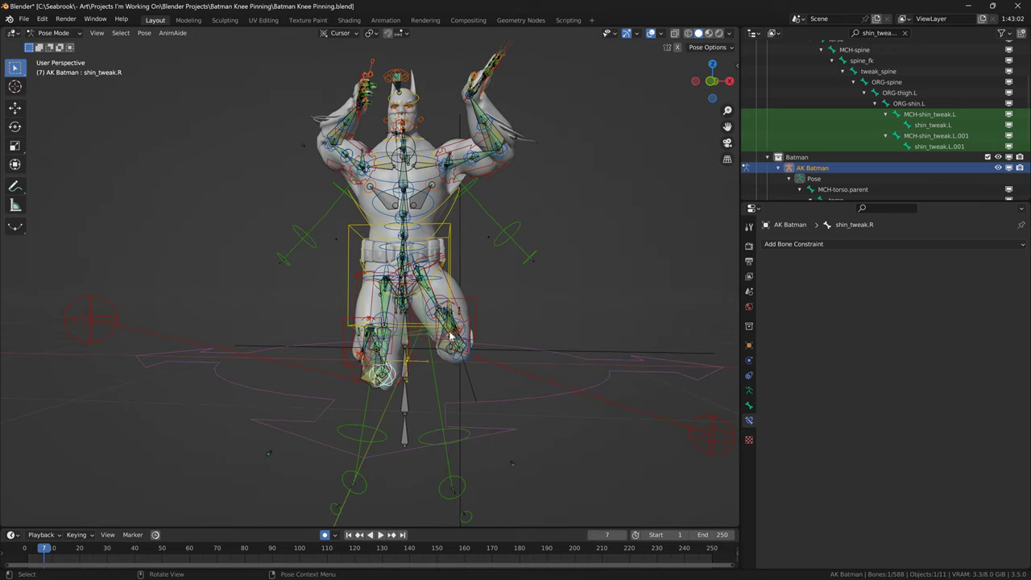
pyautogui.moveTo(372, 375); pyautogui.dragTo(398, 389, button='middle')
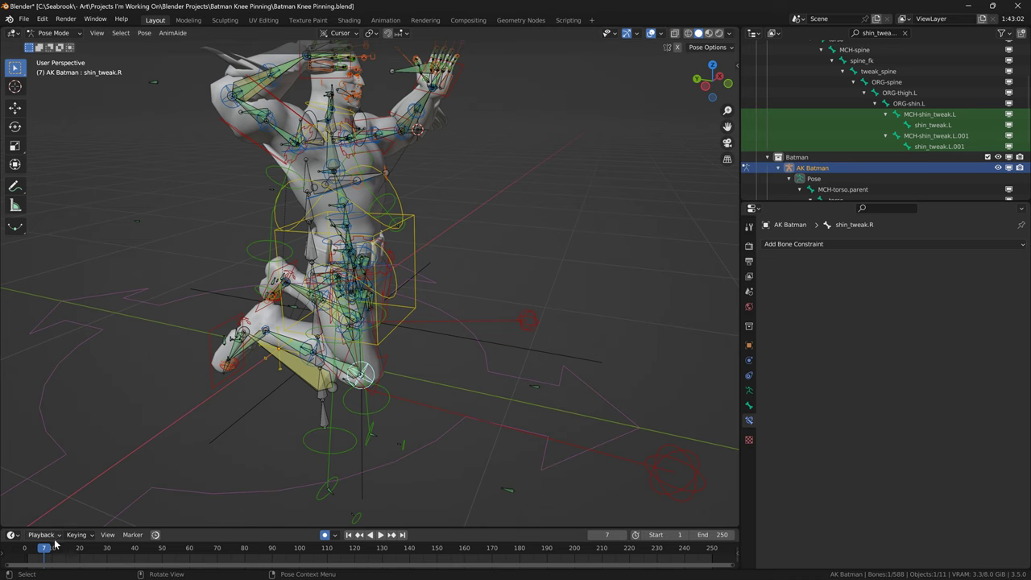
pyautogui.press('space')
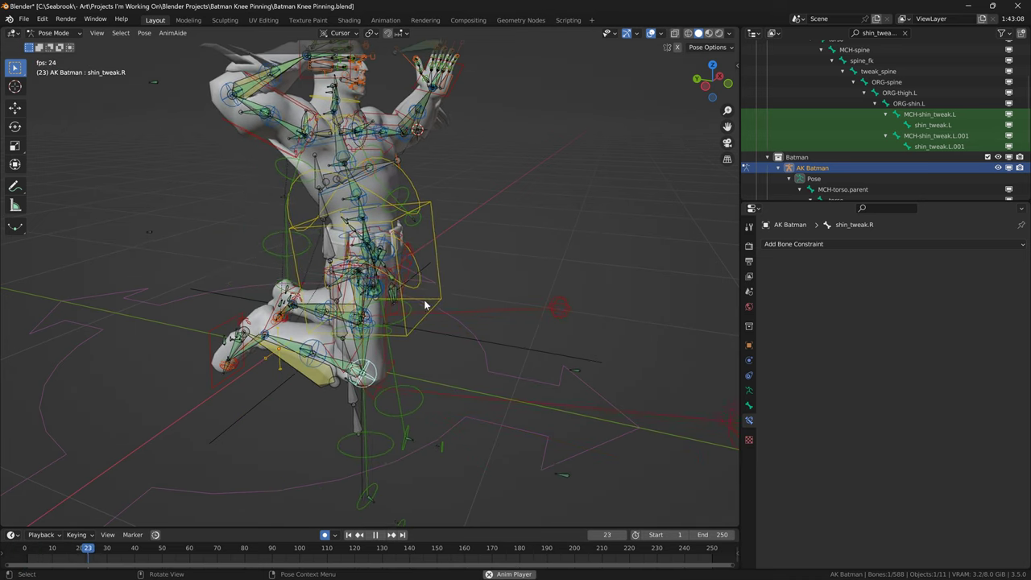
pyautogui.press('space')
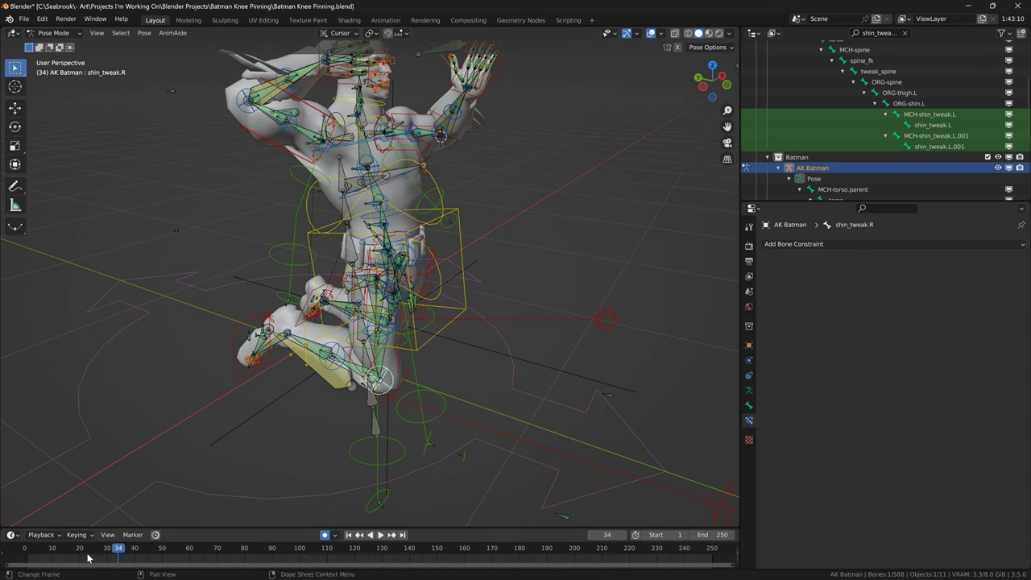
# Try moving the right knee control far out to the side at frame 0, and undo the move.
pyautogui.moveTo(87, 554); pyautogui.dragTo(23, 550)
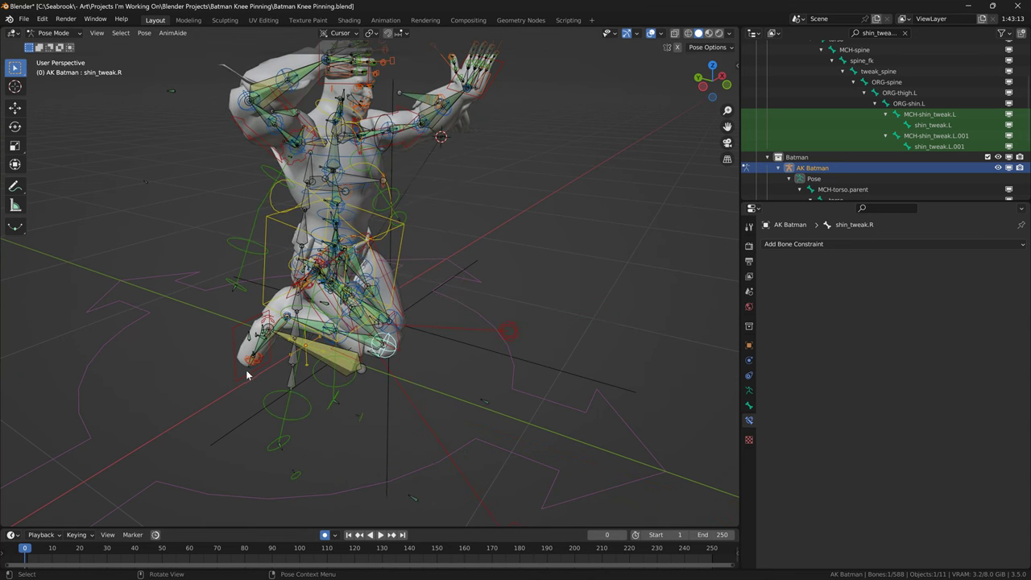
pyautogui.moveTo(436, 365); pyautogui.dragTo(346, 341, button='middle')
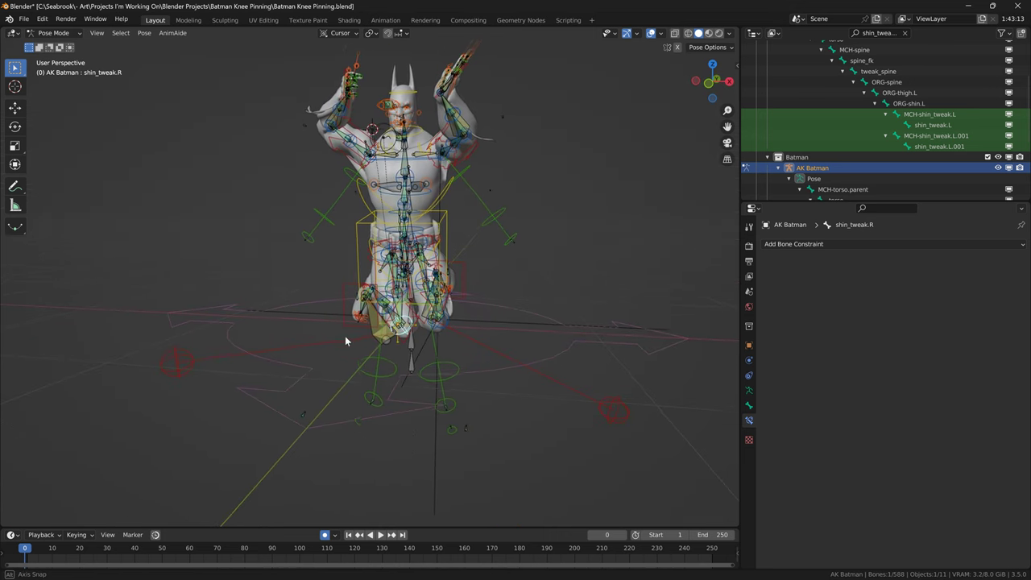
pyautogui.press('g')
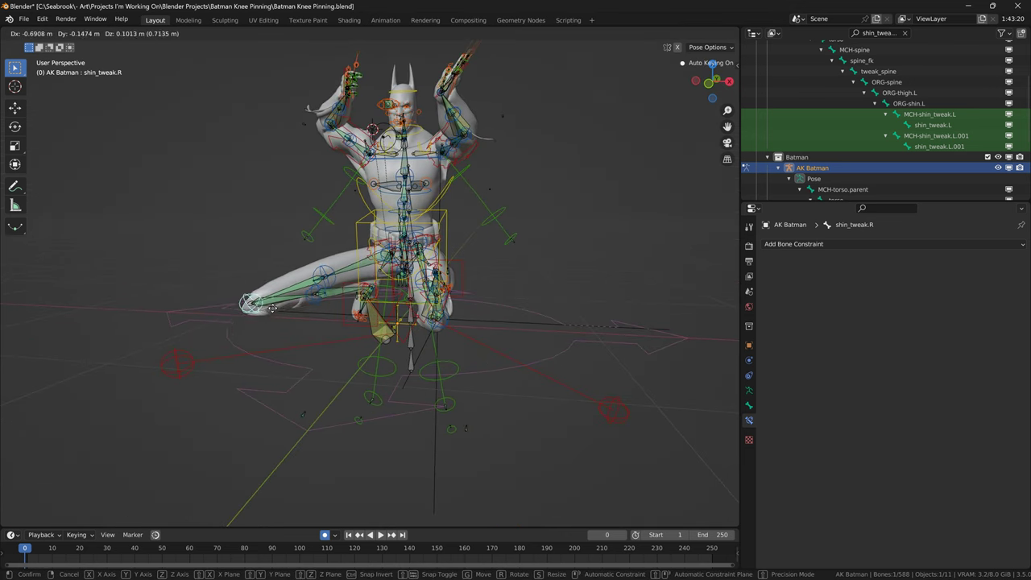
pyautogui.click(238, 313)
pyautogui.hotkey('ctrl', 'z')
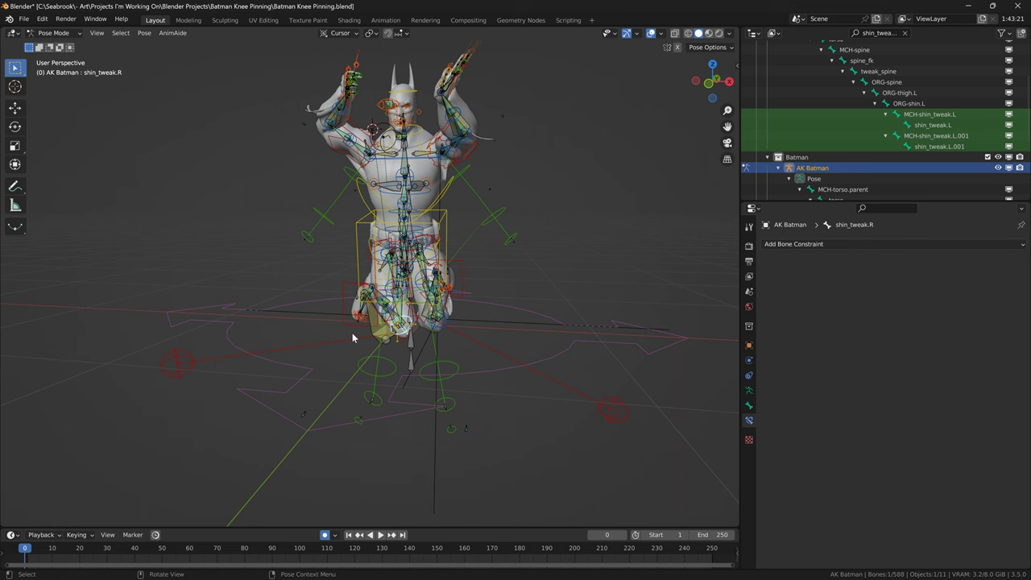
# Hide the left and right arm FK, left and right leg FK and Torso (Tweak) rig layers.
pyautogui.press('n')
pyautogui.moveTo(455, 356); pyautogui.dragTo(459, 369, button='middle')
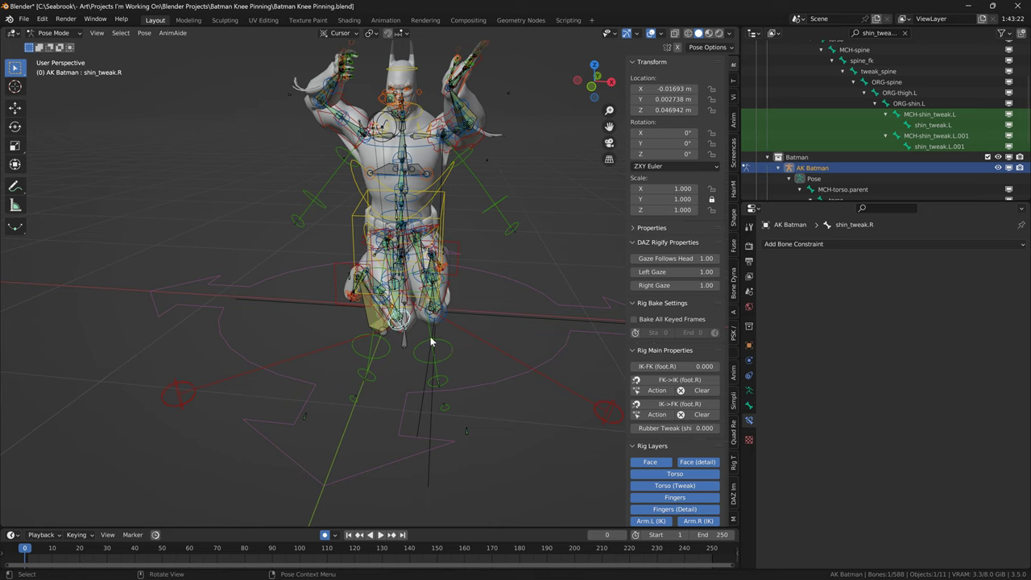
pyautogui.scroll(-3, 685, 415)
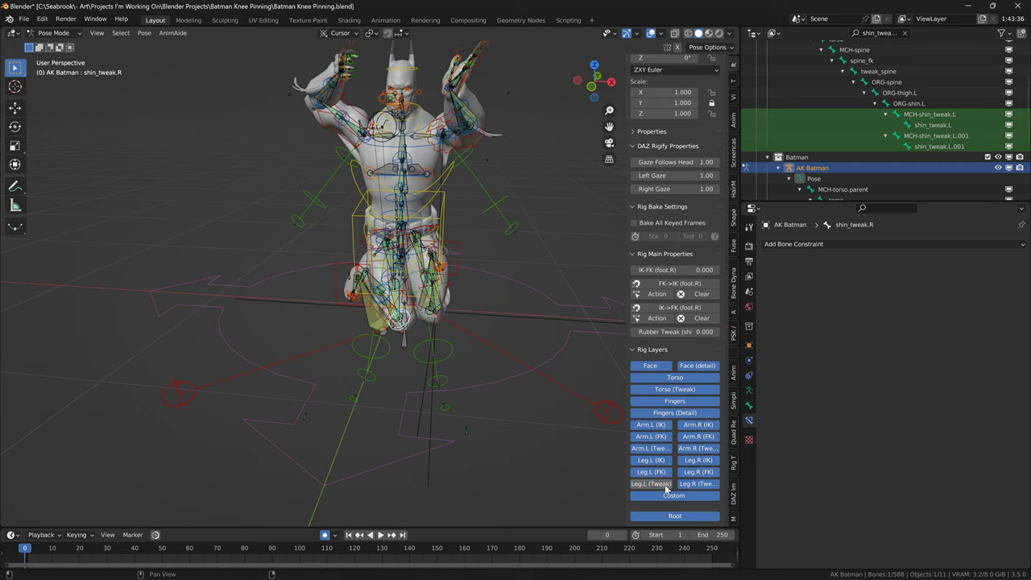
pyautogui.click(665, 440)
pyautogui.click(698, 439)
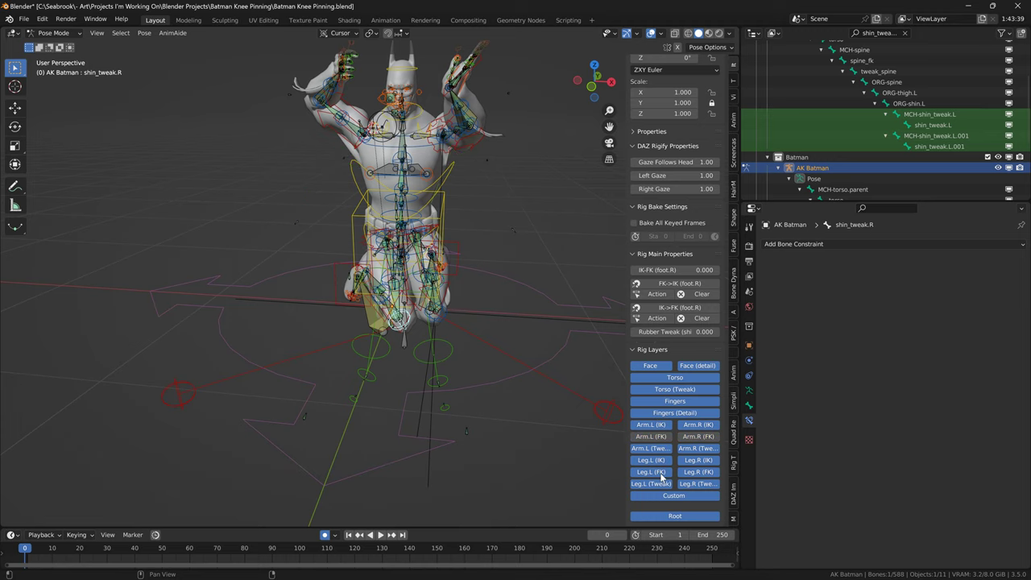
pyautogui.click(651, 472)
pyautogui.click(697, 472)
pyautogui.moveTo(545, 393); pyautogui.dragTo(424, 335, button='middle')
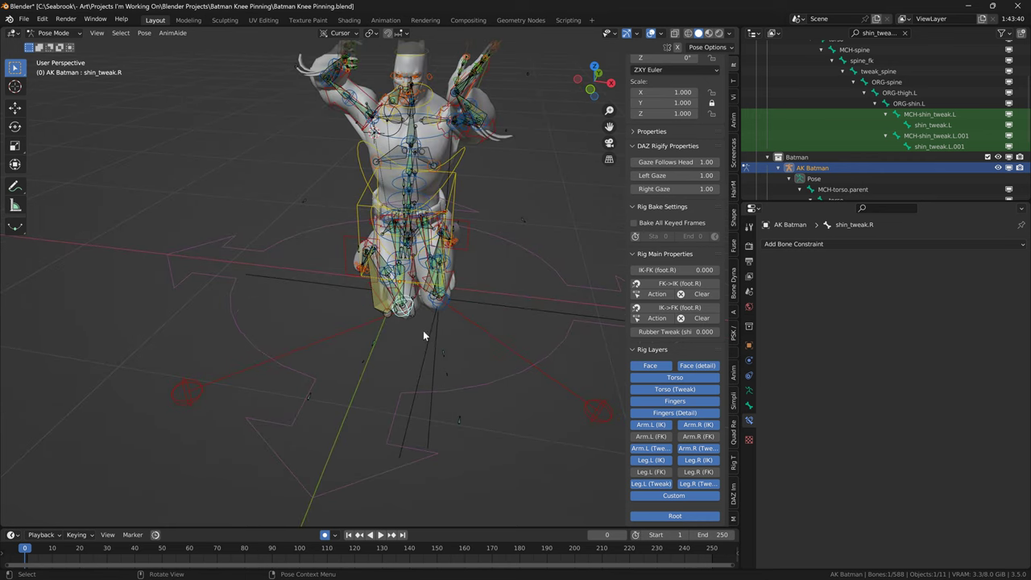
pyautogui.click(672, 389)
# Try moving the shin_tweak.R knee control out to the side and pulling the thigh_tweak.R.001 control down below the leg.
pyautogui.moveTo(449, 329); pyautogui.dragTo(436, 300, button='middle')
pyautogui.press('g')
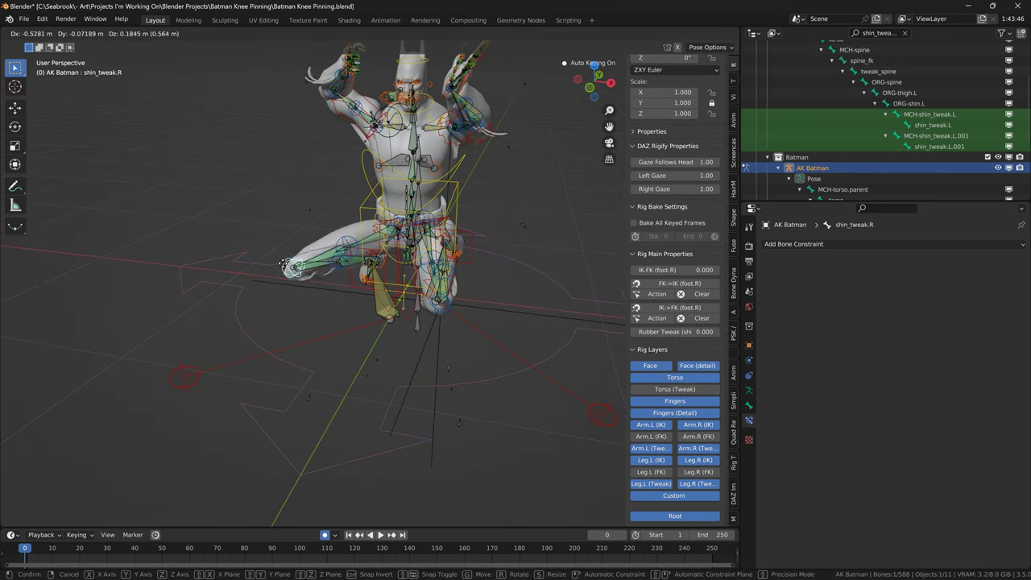
pyautogui.click(289, 276)
pyautogui.click(335, 261)
pyautogui.press('g')
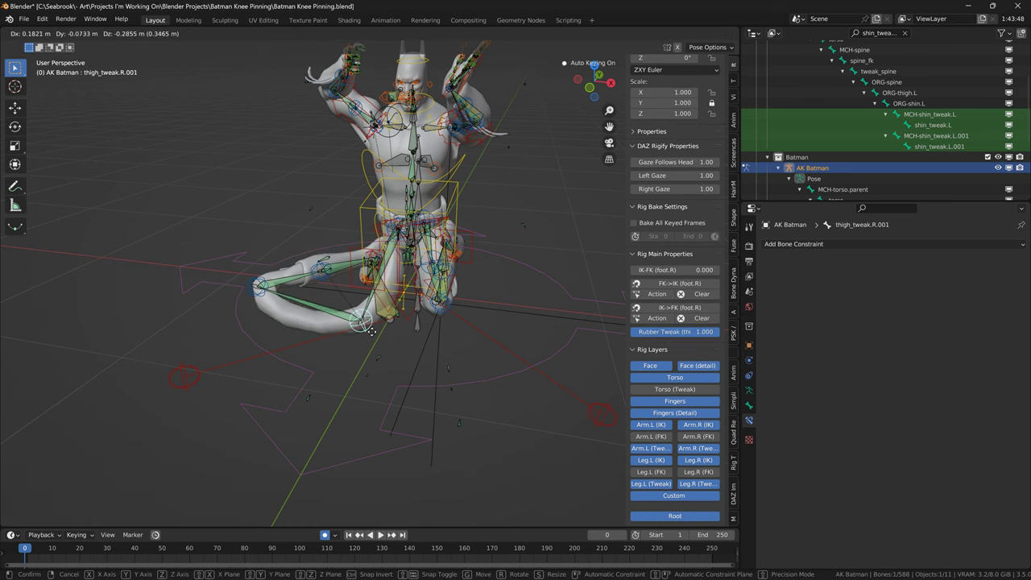
pyautogui.click(375, 367)
# Reselect the shin_tweak.R knee control and try moving it down and inward.
pyautogui.click(268, 289)
pyautogui.press('r')
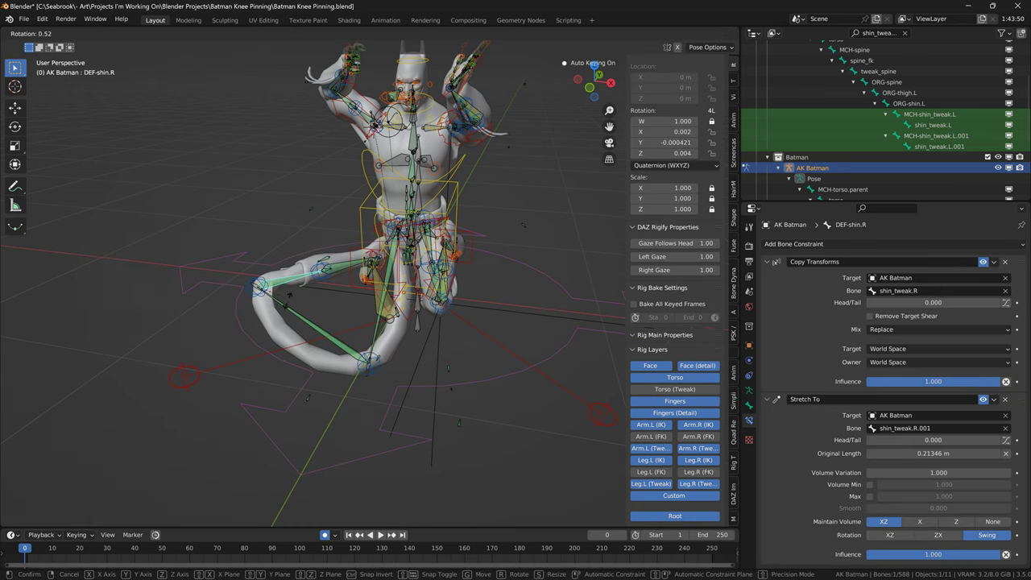
pyautogui.rightClick(299, 308)
pyautogui.click(259, 290)
pyautogui.click(259, 297)
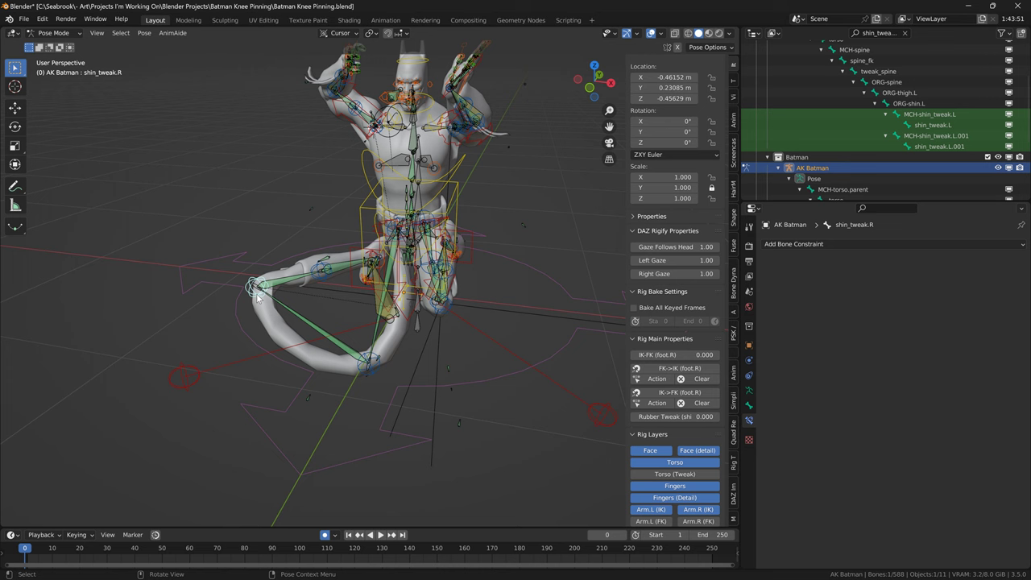
pyautogui.press('g')
pyautogui.click(283, 355)
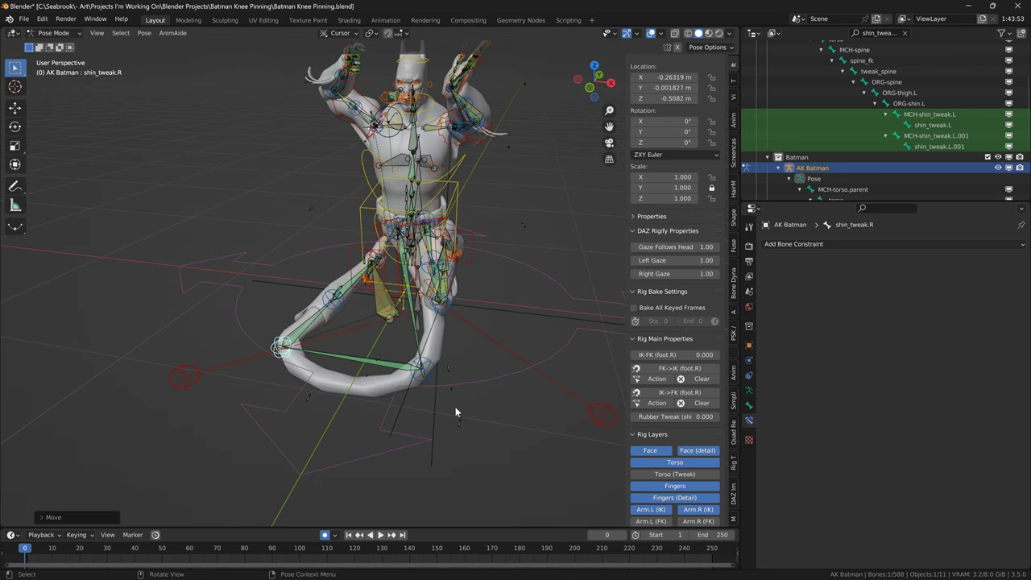
# Undo all the test moves of the right leg's shin and thigh tweak controls.
pyautogui.click(456, 406)
pyautogui.press('a')
pyautogui.hotkey('ctrl', 'z')
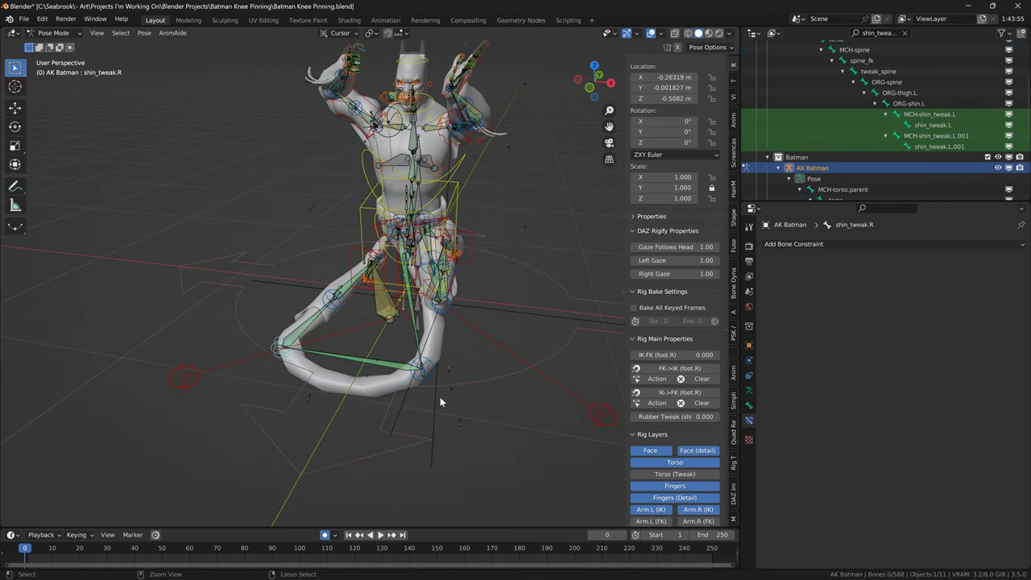
pyautogui.hotkey('ctrl', 'z')
pyautogui.hotkey('ctrl', 'z')
pyautogui.hotkey('ctrl', 'z')
pyautogui.hotkey('ctrl', 'z')
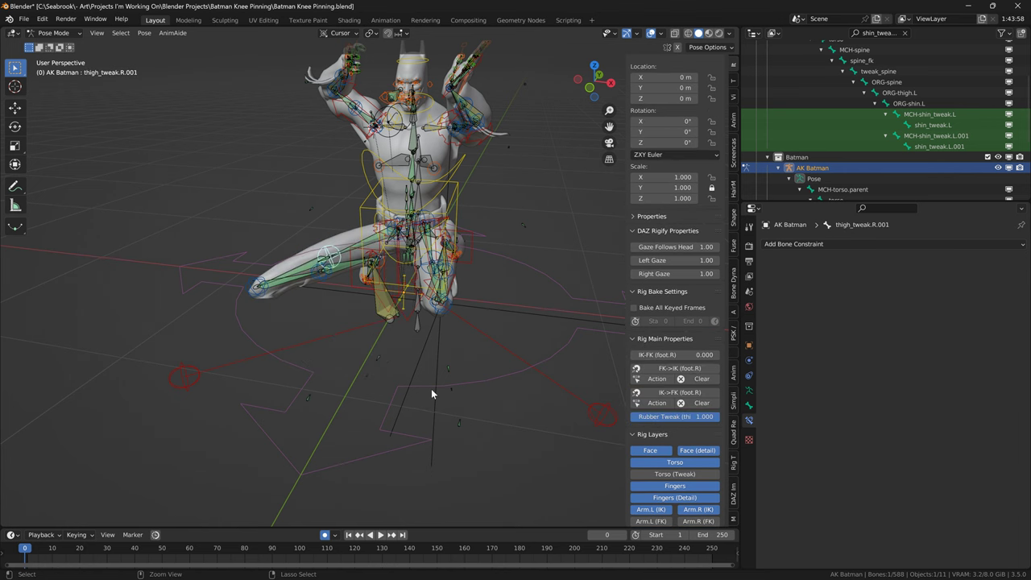
pyautogui.moveTo(427, 390); pyautogui.dragTo(388, 389, button='middle')
pyautogui.hotkey('ctrl', 'z')
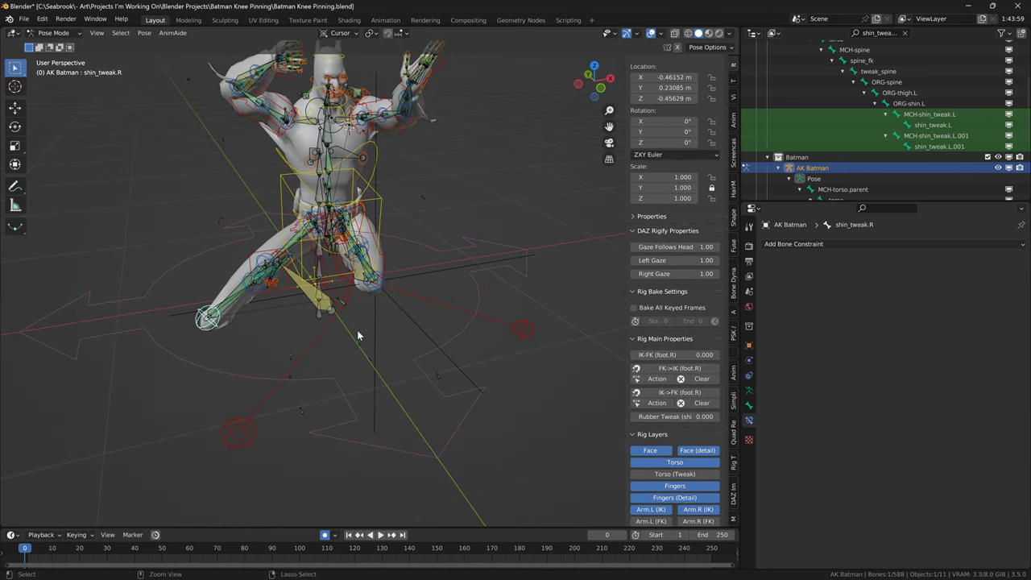
pyautogui.hotkey('ctrl', 'z')
# Go to frame 7, switch the rig to Object Mode and select the Empty at the left knee.
pyautogui.moveTo(358, 326); pyautogui.dragTo(342, 336, button='middle')
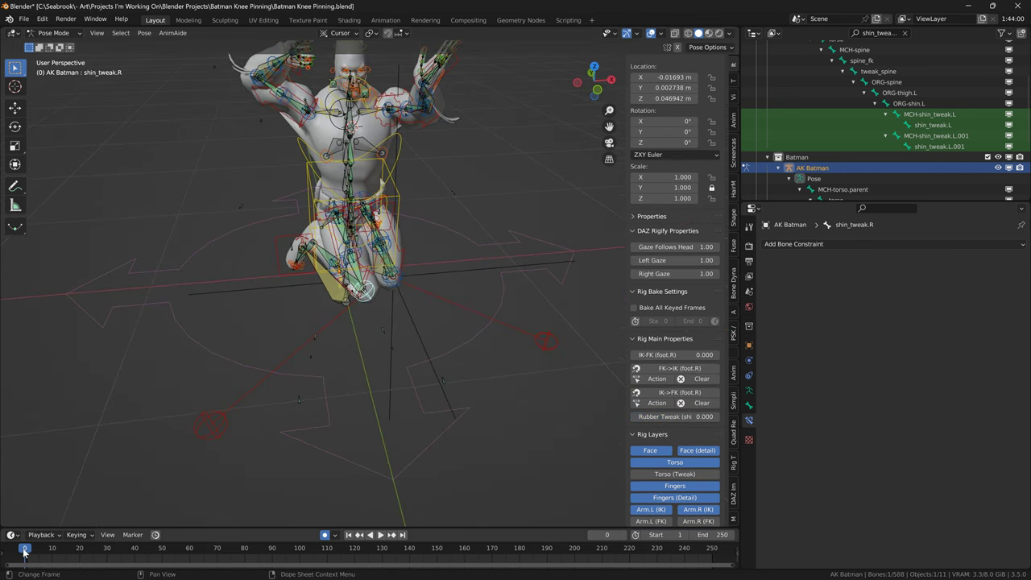
pyautogui.moveTo(25, 550); pyautogui.dragTo(44, 549)
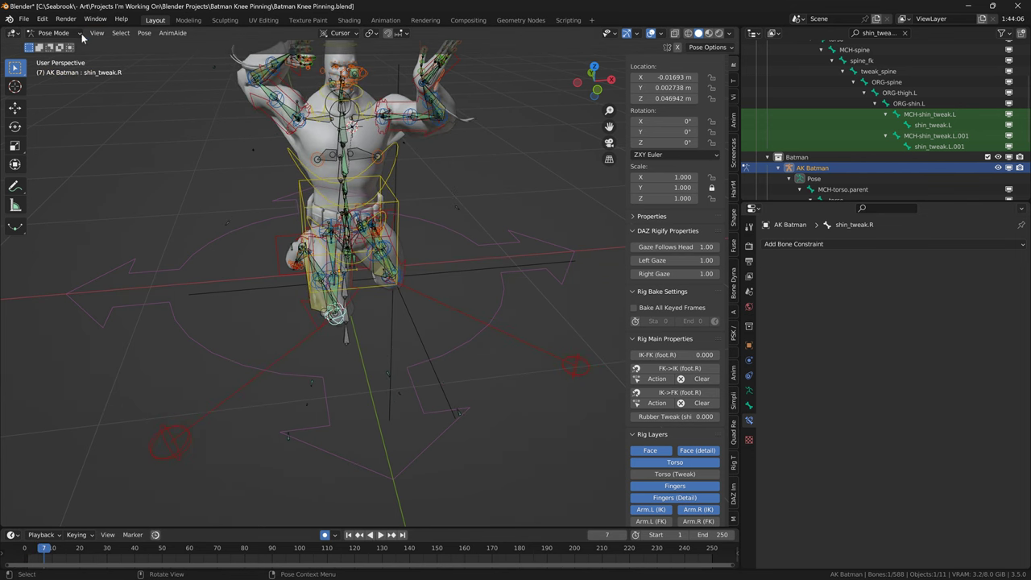
pyautogui.click(79, 33)
pyautogui.click(48, 47)
pyautogui.moveTo(435, 362); pyautogui.dragTo(473, 382, button='middle')
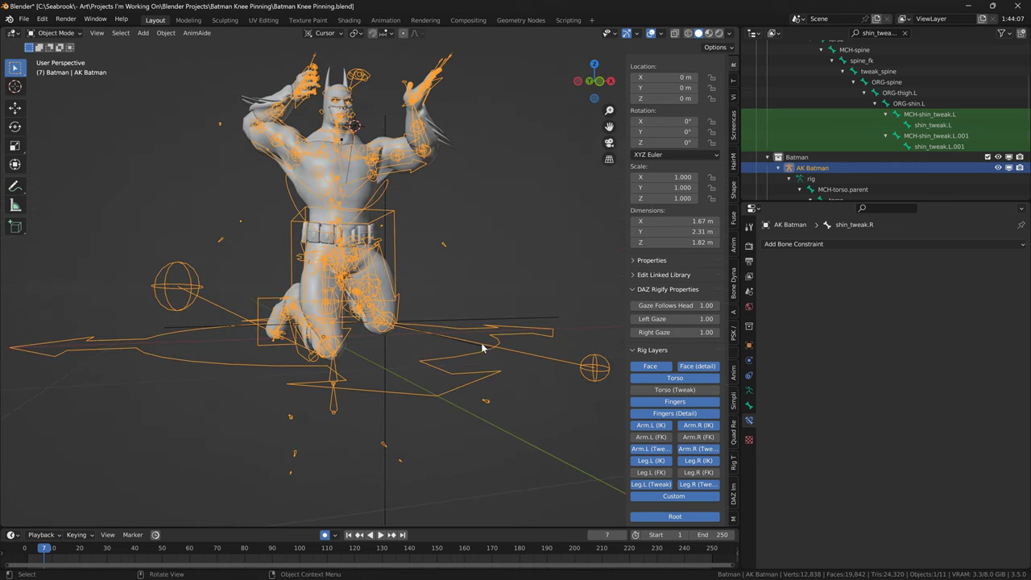
pyautogui.click(487, 345)
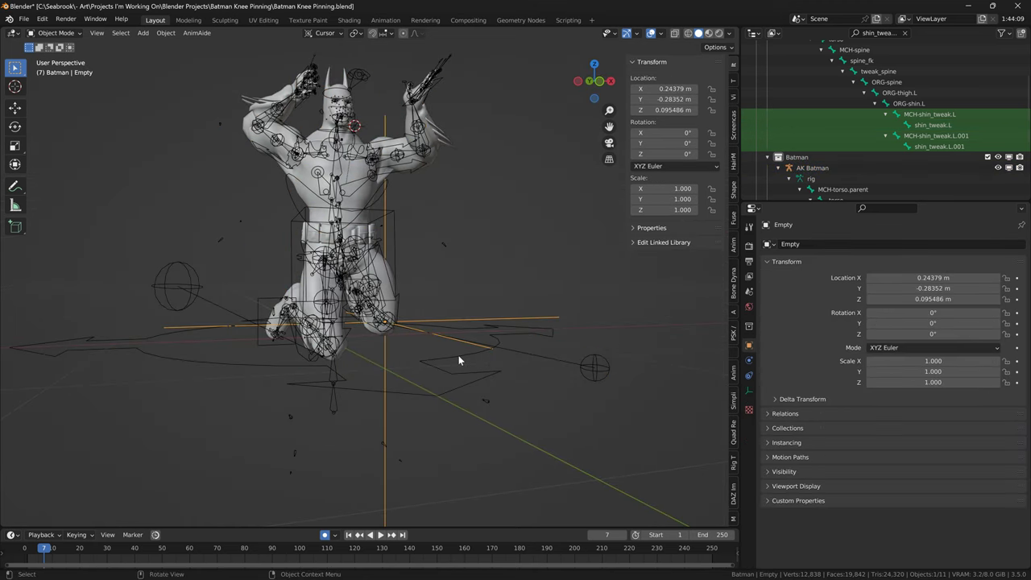
# Put the AK Batman rig back in Pose Mode and select the shin_tweak.L control to inspect its Limit Location constraint.
pyautogui.click(458, 356)
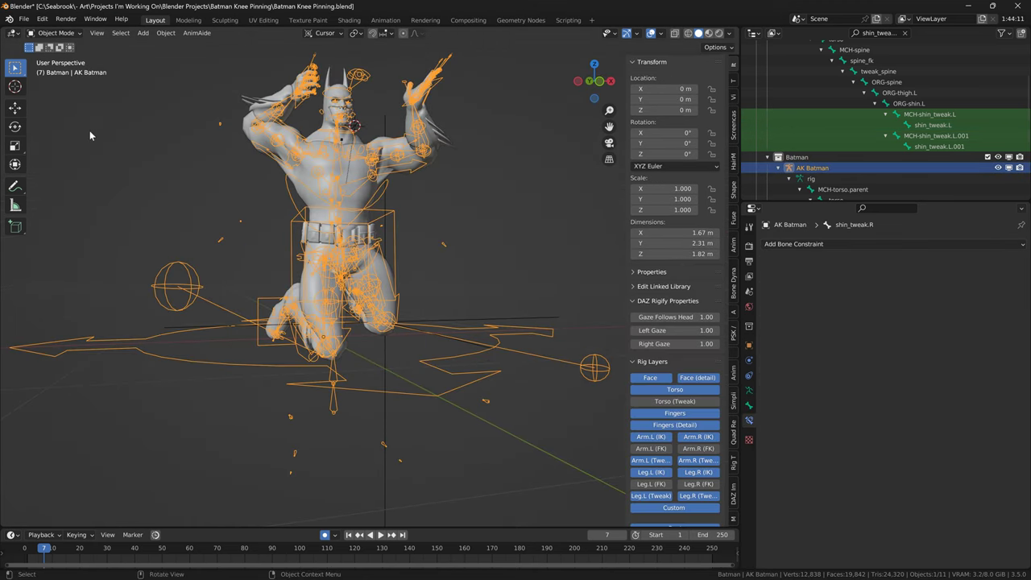
pyautogui.click(55, 33)
pyautogui.click(49, 67)
pyautogui.scroll(5, 371, 344)
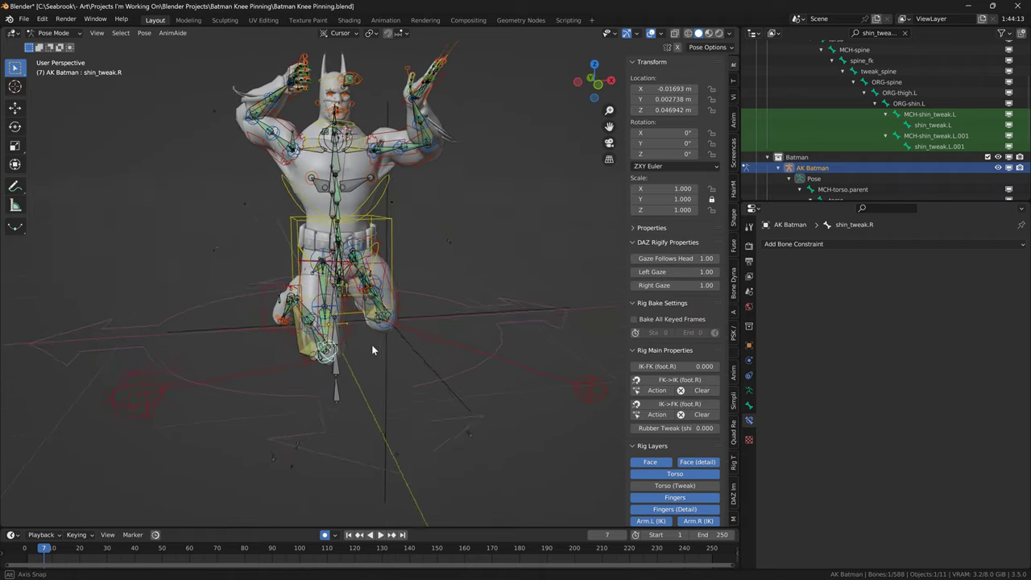
pyautogui.moveTo(371, 338); pyautogui.dragTo(501, 385, button='middle')
pyautogui.click(407, 418)
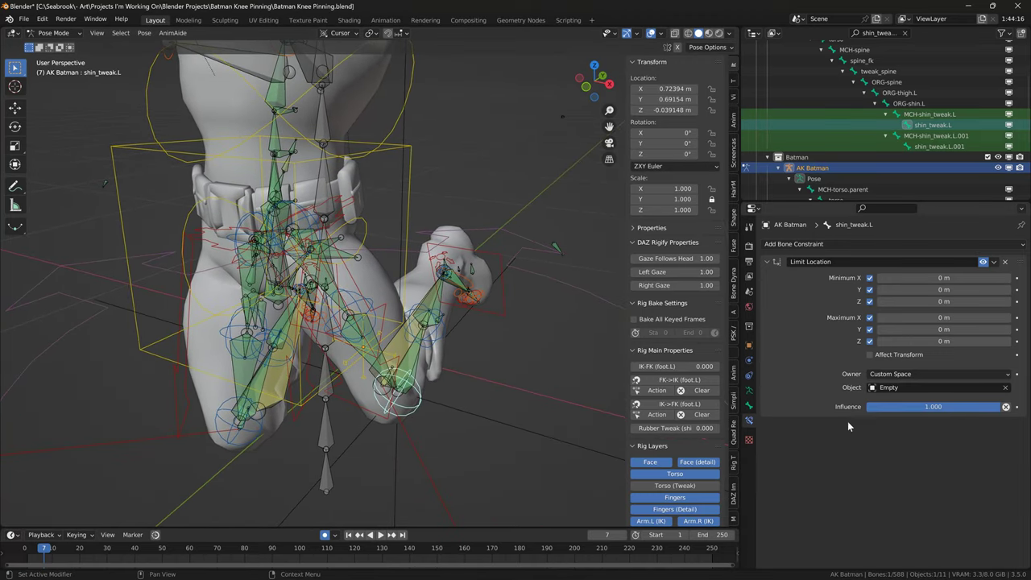
# Switch the rig to Object Mode and play the animation to examine the pinned left knee up close.
pyautogui.click(53, 32)
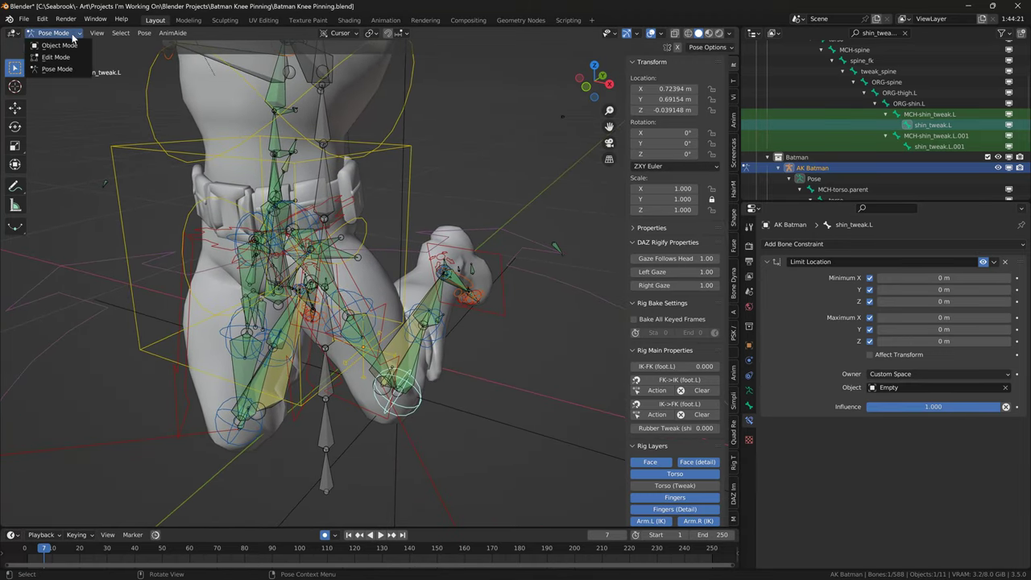
pyautogui.click(58, 36)
pyautogui.moveTo(273, 373); pyautogui.dragTo(222, 381, button='middle')
pyautogui.press('space')
pyautogui.press('space')
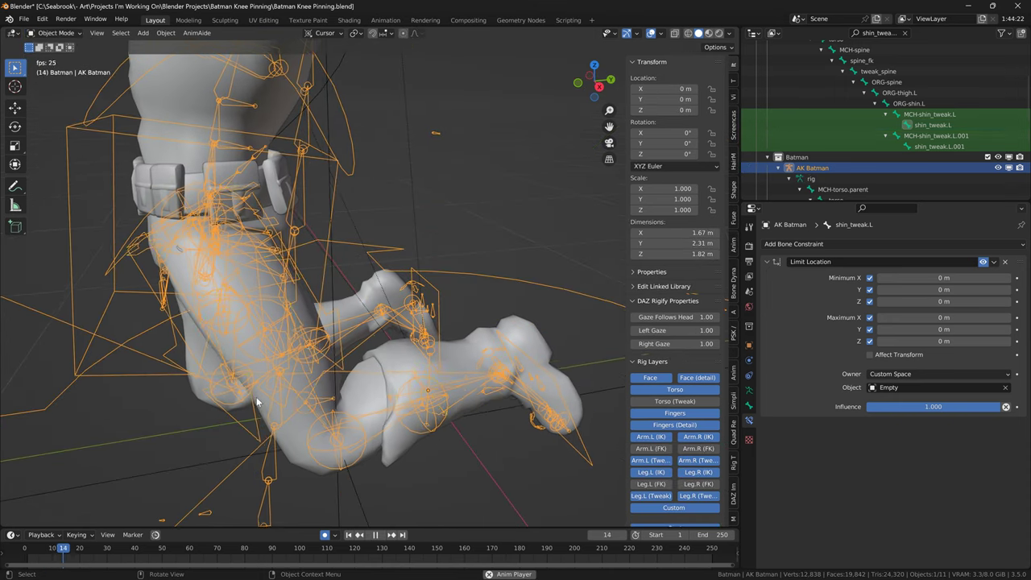
# Rewind to the first frames and replay the kneeling animation up to frame 28 to examine how the left knee stays pinned.
pyautogui.moveTo(329, 414); pyautogui.dragTo(274, 435, button='middle')
pyautogui.moveTo(65, 549); pyautogui.dragTo(25, 551)
pyautogui.press('space')
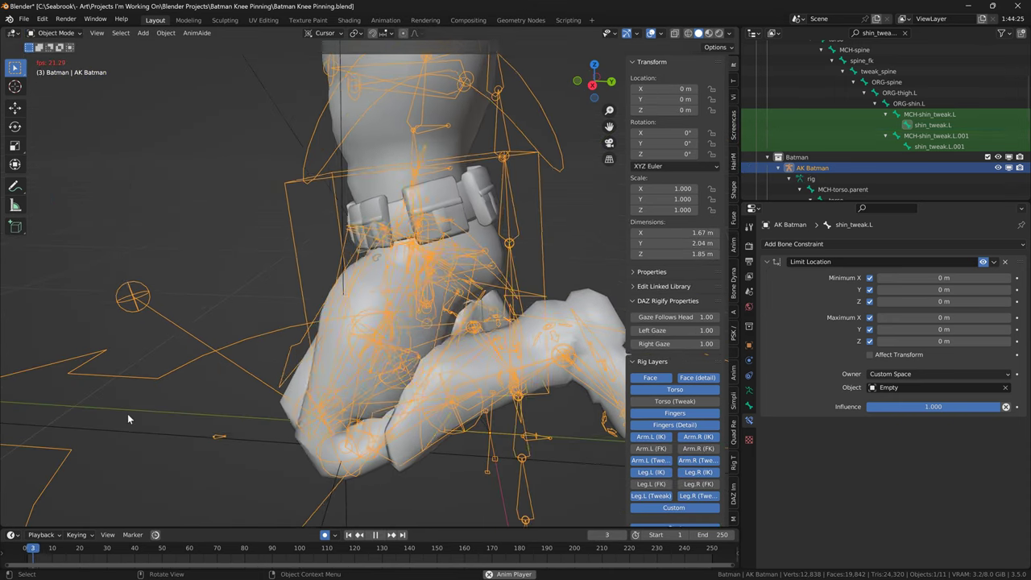
pyautogui.press('space')
pyautogui.scroll(-3, 316, 388)
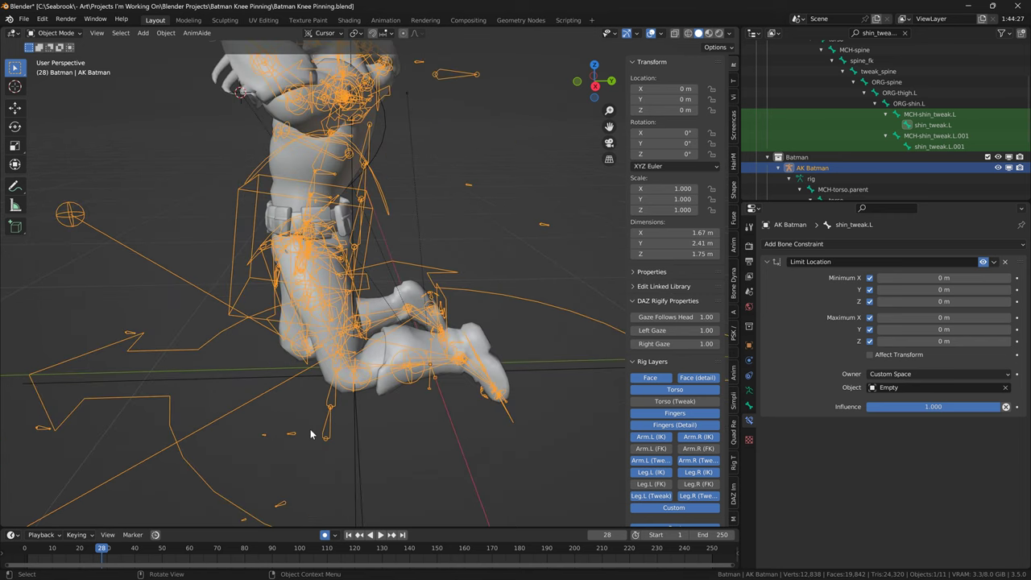
# Deselect all objects, enable the Screencast Keys display and hide the sidebar.
pyautogui.click(313, 433)
pyautogui.moveTo(318, 433); pyautogui.dragTo(451, 396, button='middle')
pyautogui.click(426, 408)
pyautogui.hotkey('shift', 'a')
pyautogui.hotkey('alt', 'a')
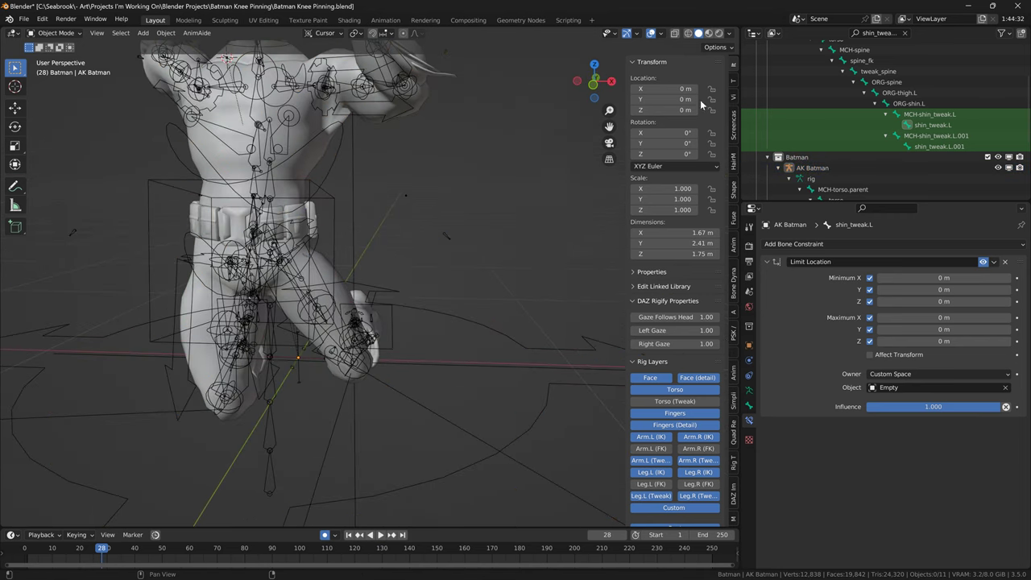
pyautogui.click(734, 113)
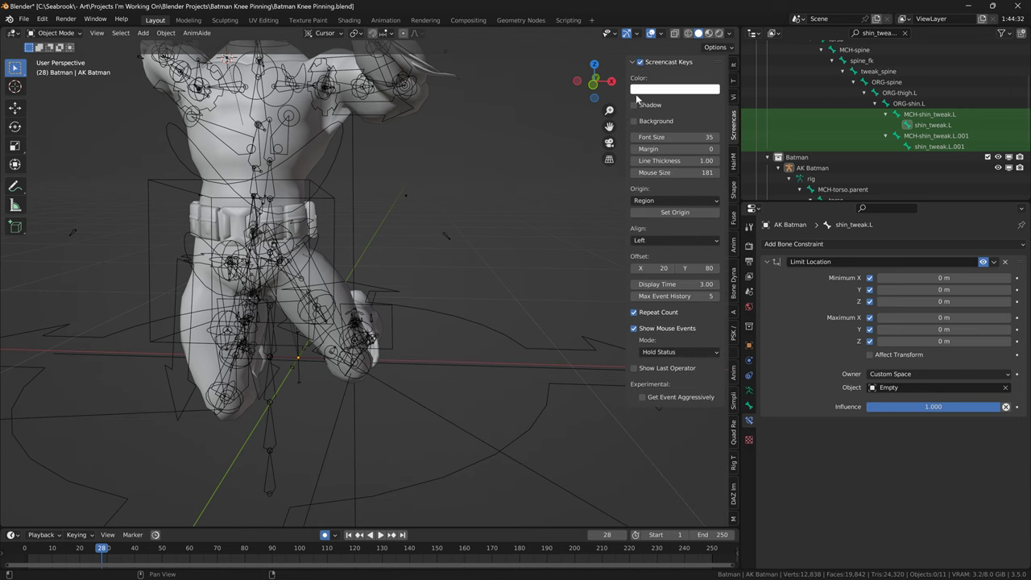
pyautogui.press('n')
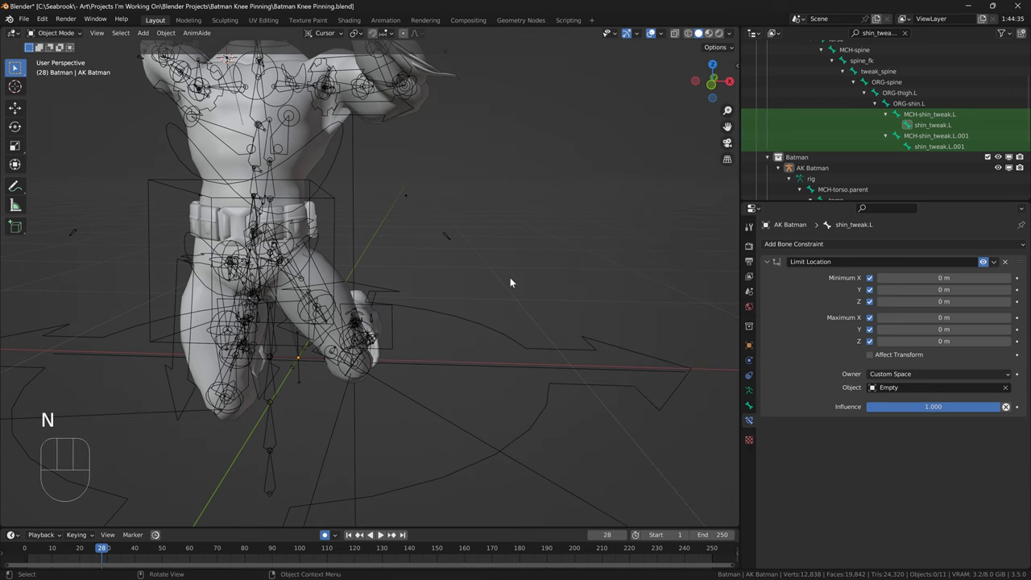
# Add a Plain Axes Empty and move it down close to Batman's right knee.
pyautogui.hotkey('shift', 'a')
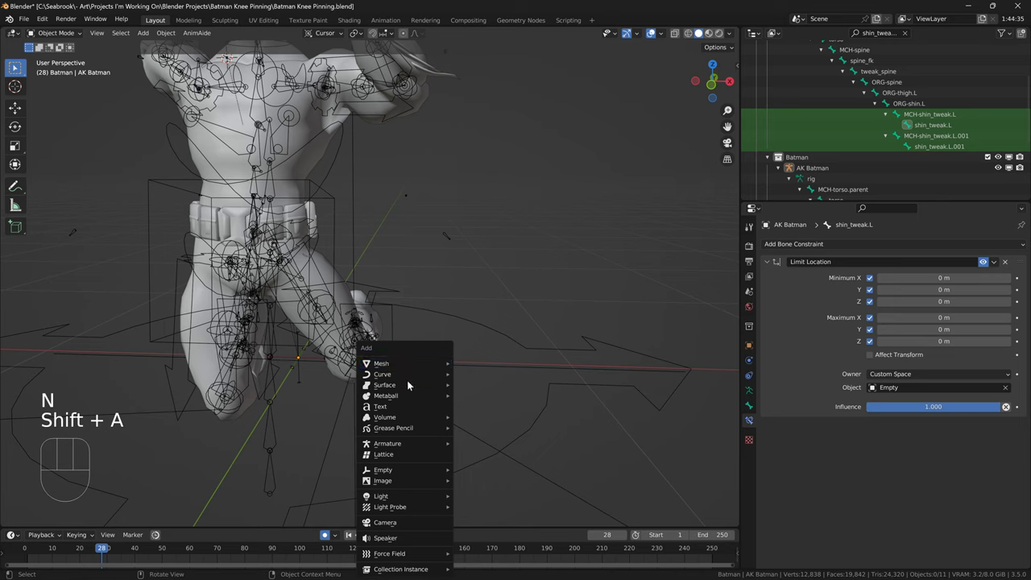
pyautogui.moveTo(399, 470)
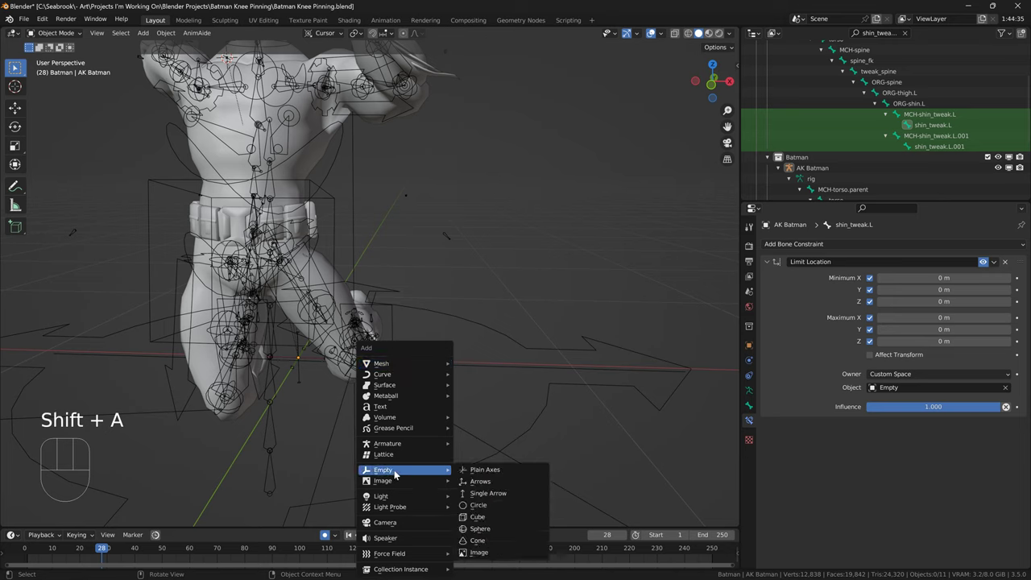
pyautogui.click(489, 472)
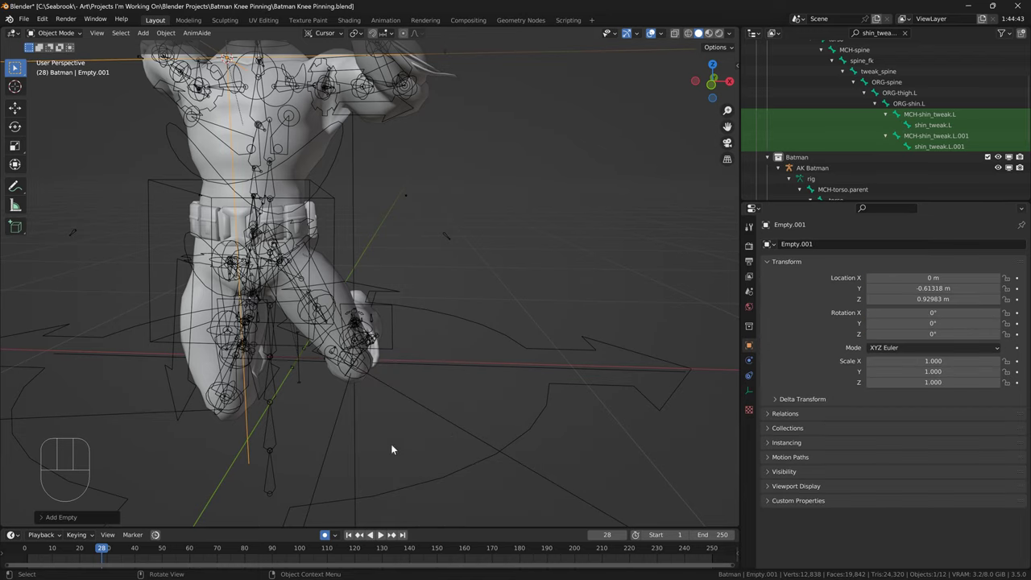
pyautogui.moveTo(354, 389); pyautogui.dragTo(500, 388, button='middle')
pyautogui.scroll(-1, 346, 388)
pyautogui.press('g')
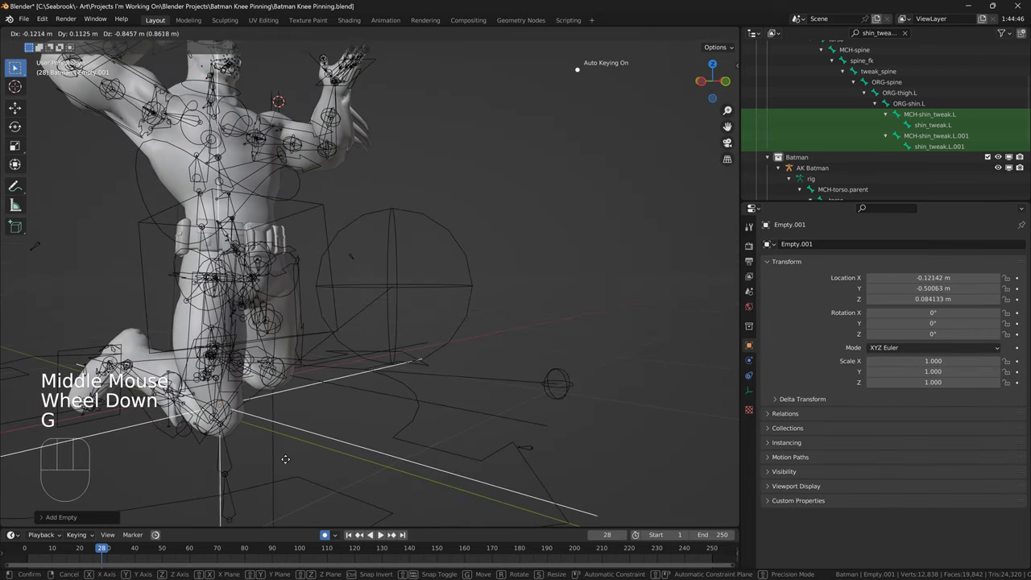
pyautogui.click(276, 438)
# Fine-tune the new Empty's position at the front of the right knee, about X -0.138, Y -0.541, Z 0.096 m, undoing the last move.
pyautogui.keyDown('shift'); pyautogui.moveTo(277, 438); pyautogui.dragTo(384, 361, button='middle'); pyautogui.keyUp('shift')
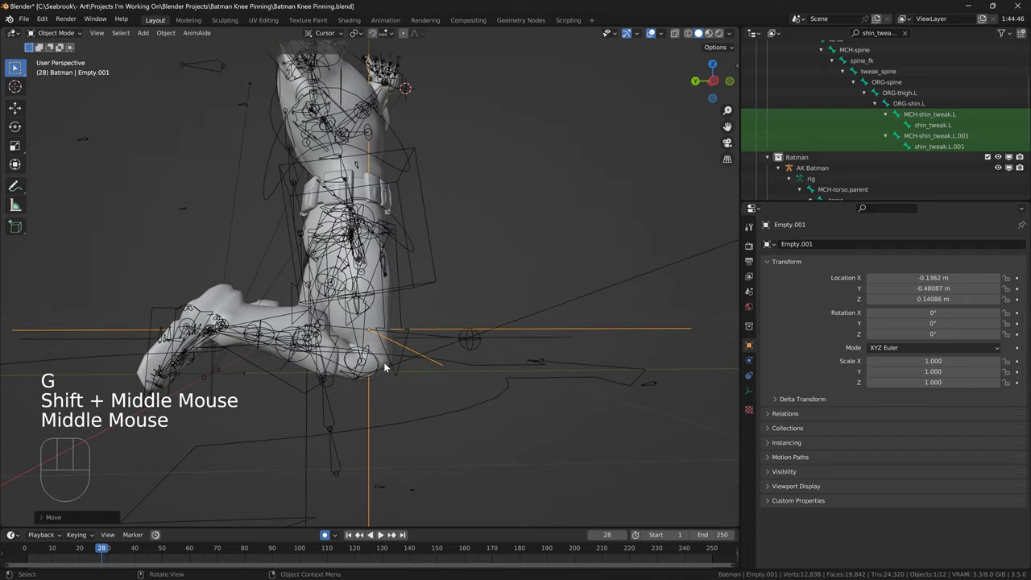
pyautogui.press('g')
pyautogui.click(398, 410)
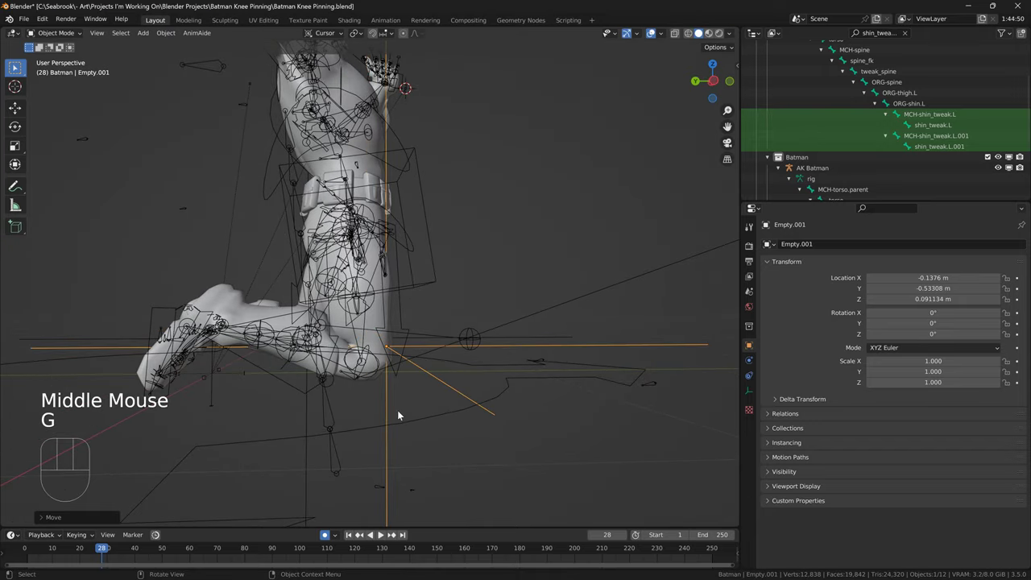
pyautogui.moveTo(397, 410); pyautogui.dragTo(389, 308, button='middle')
pyautogui.press('g')
pyautogui.click(433, 314)
pyautogui.press('g')
pyautogui.click(363, 304)
pyautogui.press('g')
pyautogui.click(343, 324)
pyautogui.hotkey('ctrl', 'z')
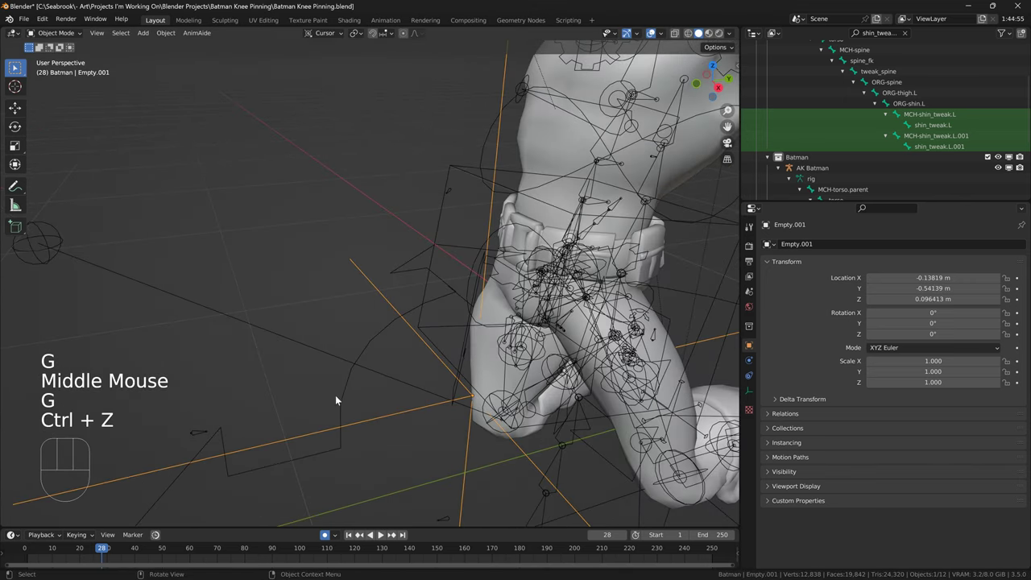
# Put the AK Batman rig in Pose Mode and select the shin_tweak.R control at the right knee.
pyautogui.moveTo(417, 376); pyautogui.dragTo(389, 299, button='middle')
pyautogui.click(421, 384)
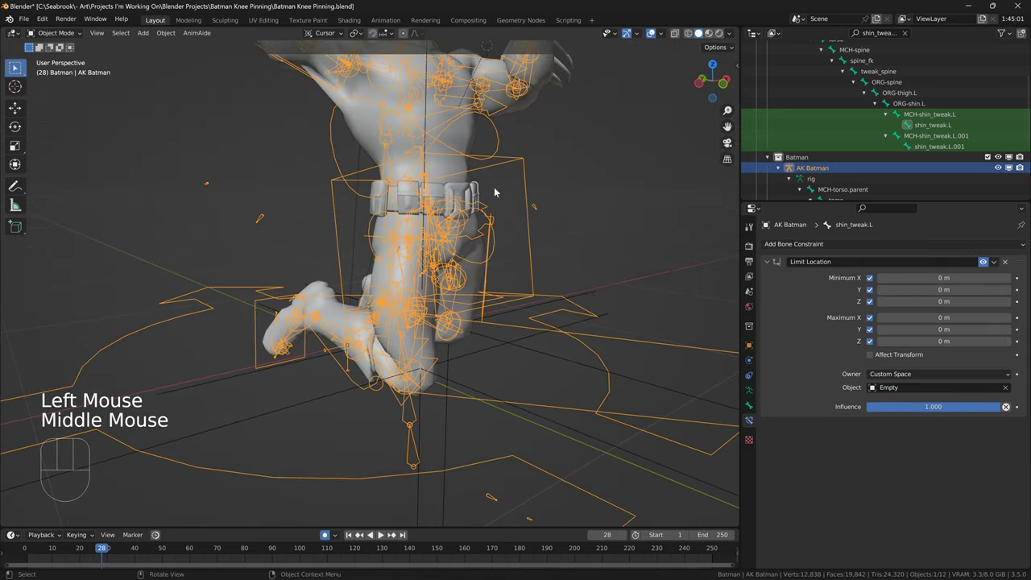
pyautogui.click(54, 33)
pyautogui.click(70, 69)
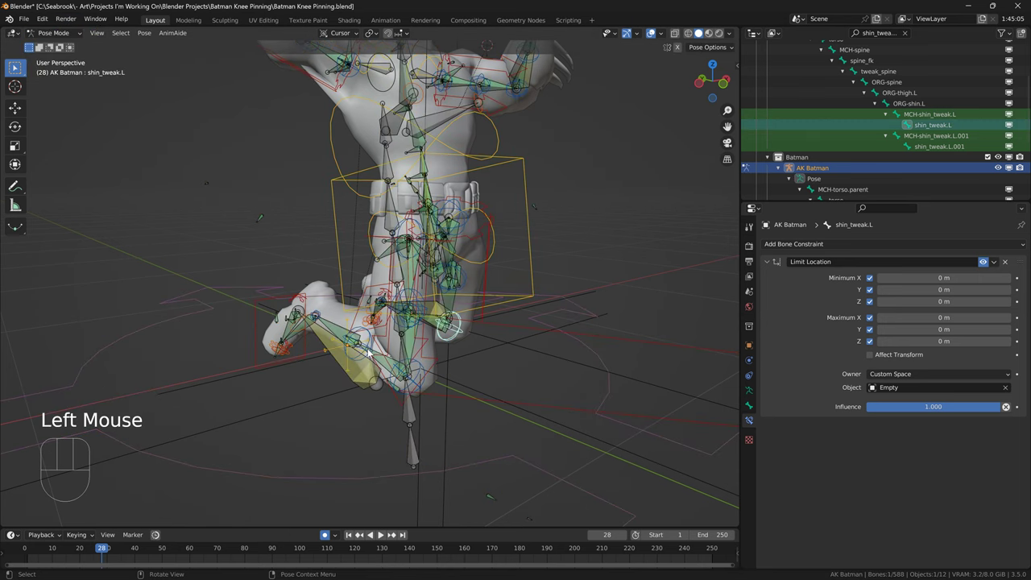
pyautogui.click(414, 385)
pyautogui.moveTo(428, 377); pyautogui.dragTo(447, 412, button='middle')
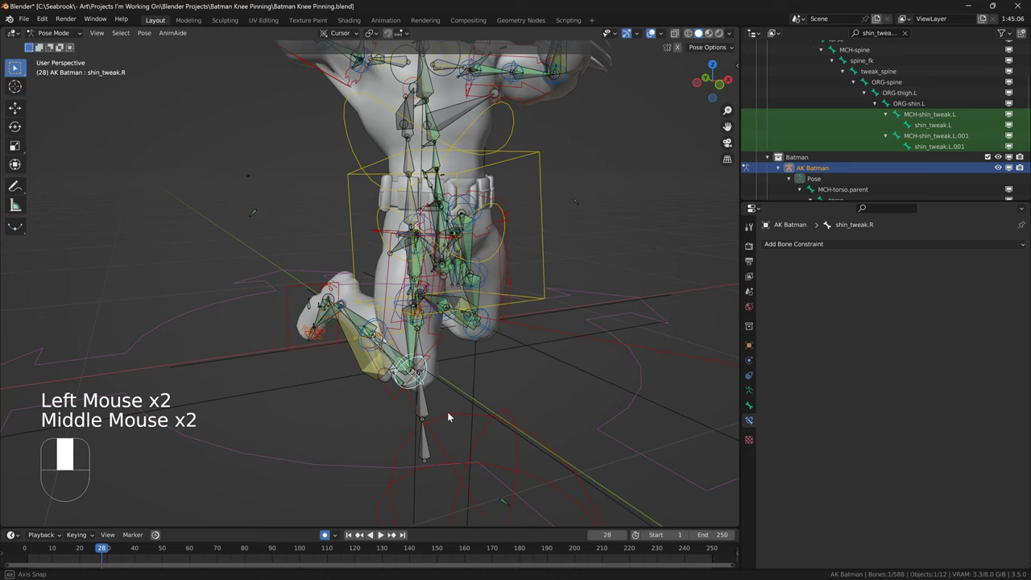
# Try moving the shin_tweak.R control away from the right knee and undo the move.
pyautogui.press('g')
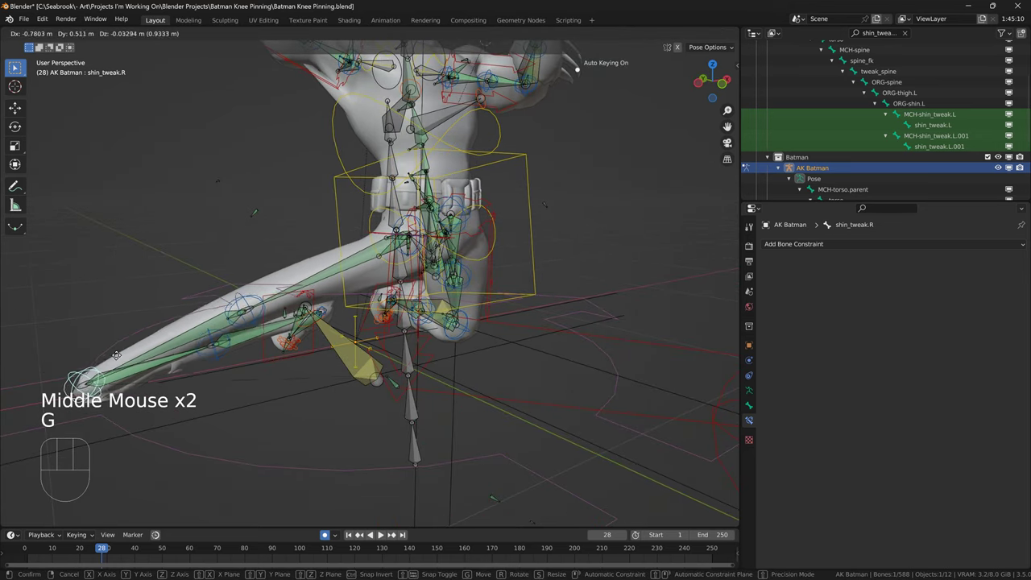
pyautogui.hotkey('ctrl', 'z')
pyautogui.moveTo(294, 346); pyautogui.dragTo(326, 351, button='middle')
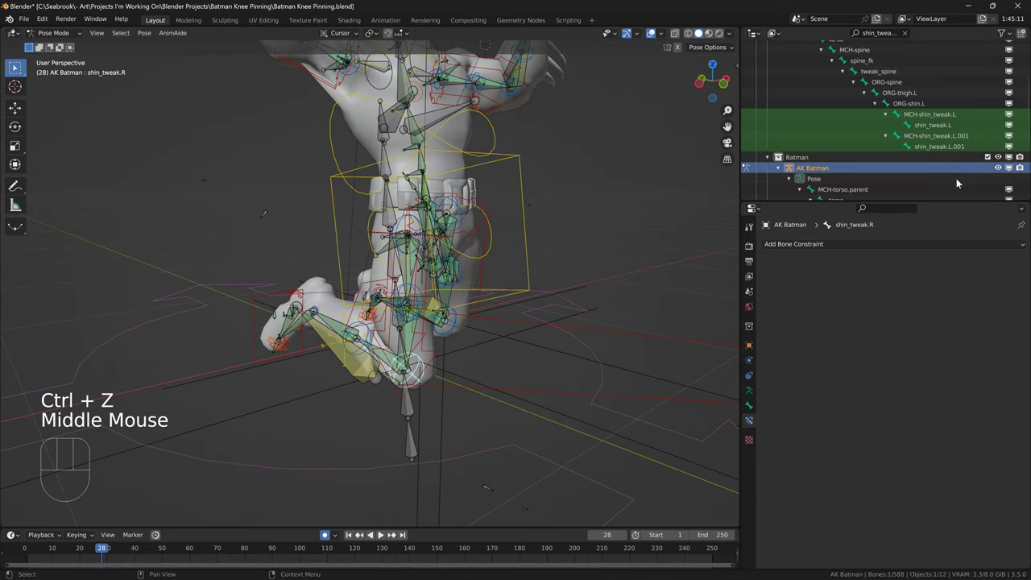
# Compare the bone constraints of shin_tweak.R with the rig's object constraints and return to the bone constraints.
pyautogui.click(833, 244)
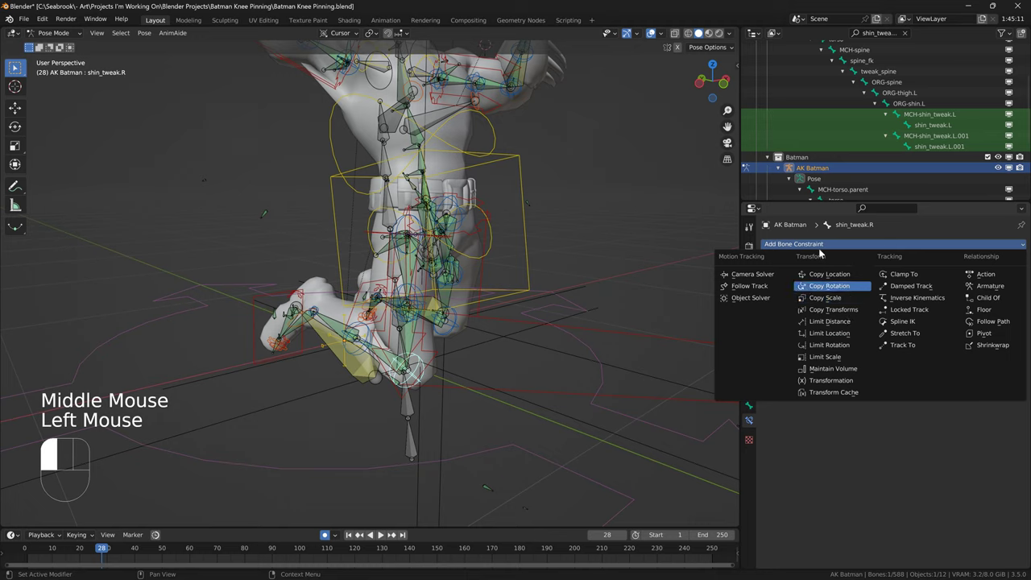
pyautogui.click(750, 376)
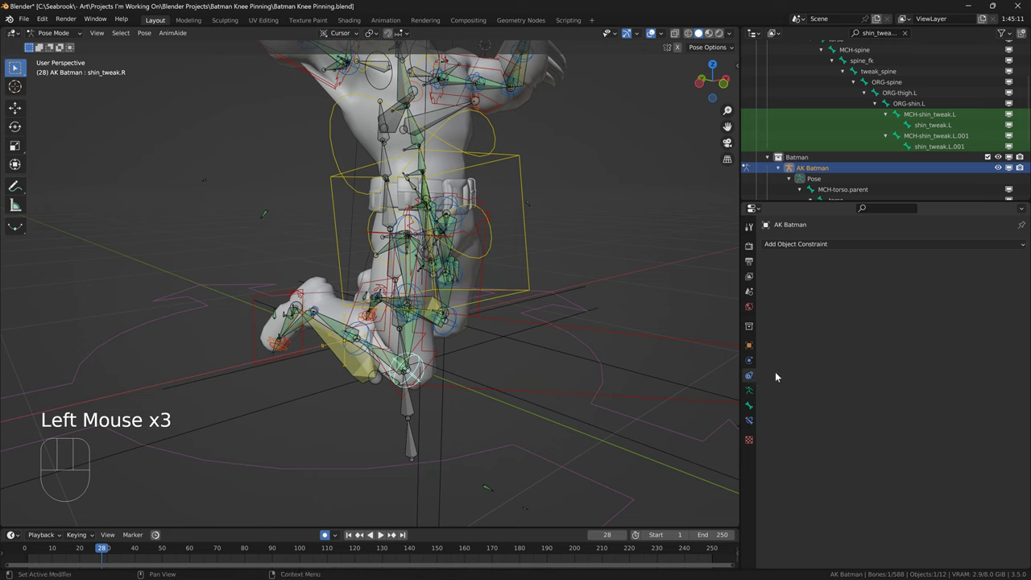
pyautogui.click(805, 244)
pyautogui.click(749, 419)
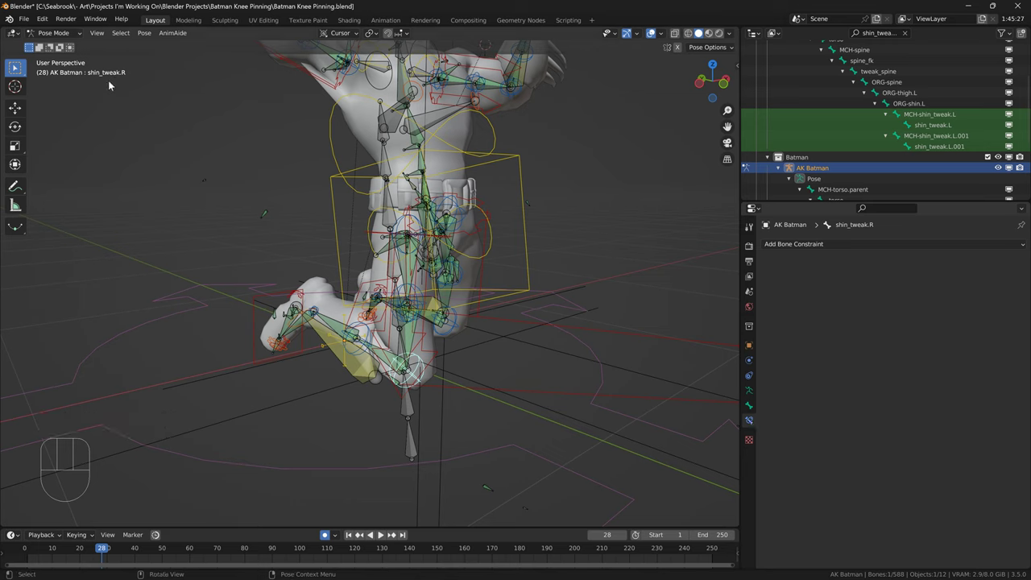
# Reselect shin_tweak.R, test-move the right knee once more and undo it.
pyautogui.click(420, 374)
pyautogui.click(418, 374)
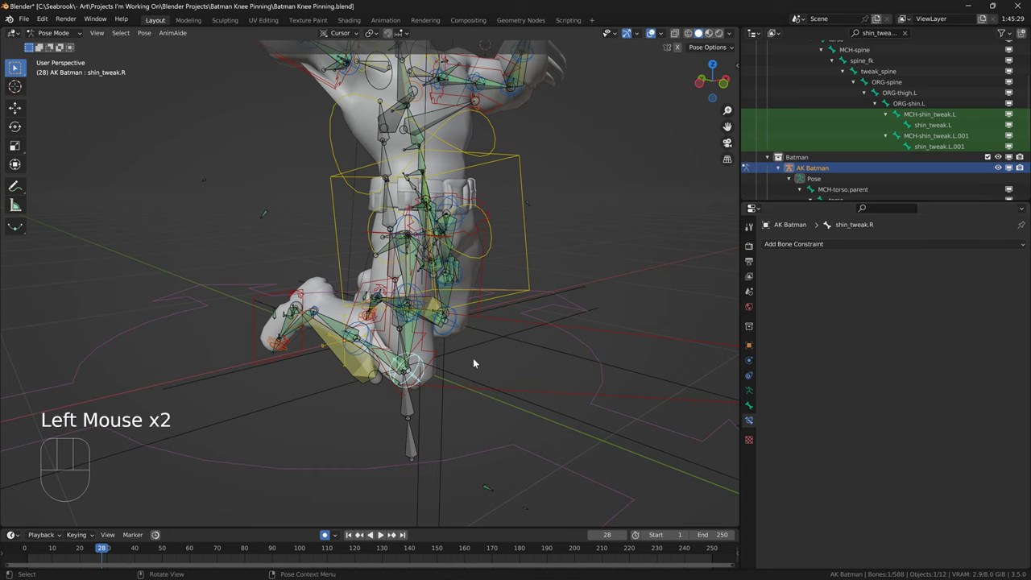
pyautogui.press('g')
pyautogui.click(440, 387)
pyautogui.hotkey('ctrl', 'z')
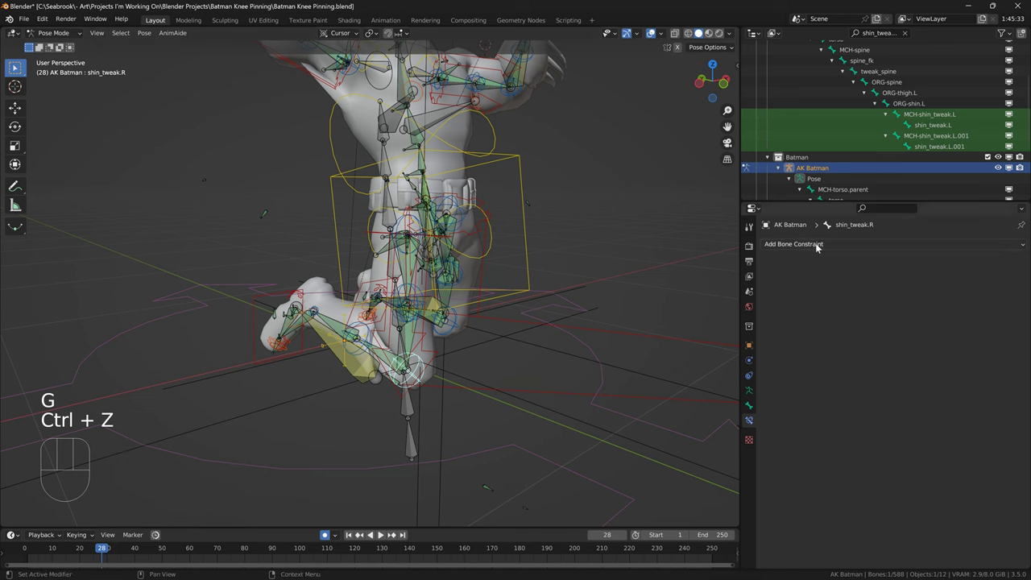
# Add a Limit Location constraint to shin_tweak.R and enable its minimum and maximum X, Y and Z limits at 0 m.
pyautogui.click(818, 244)
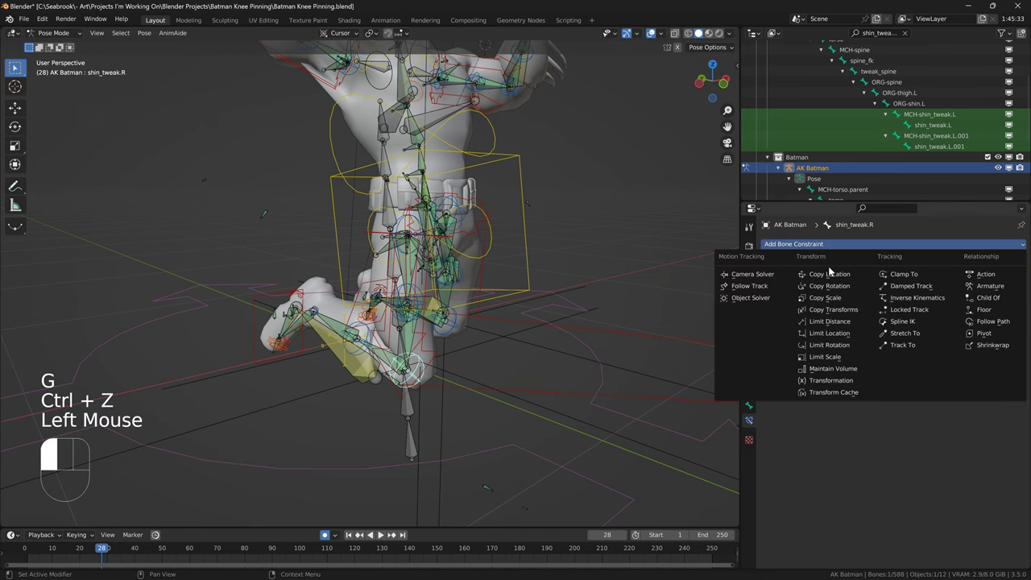
pyautogui.click(859, 335)
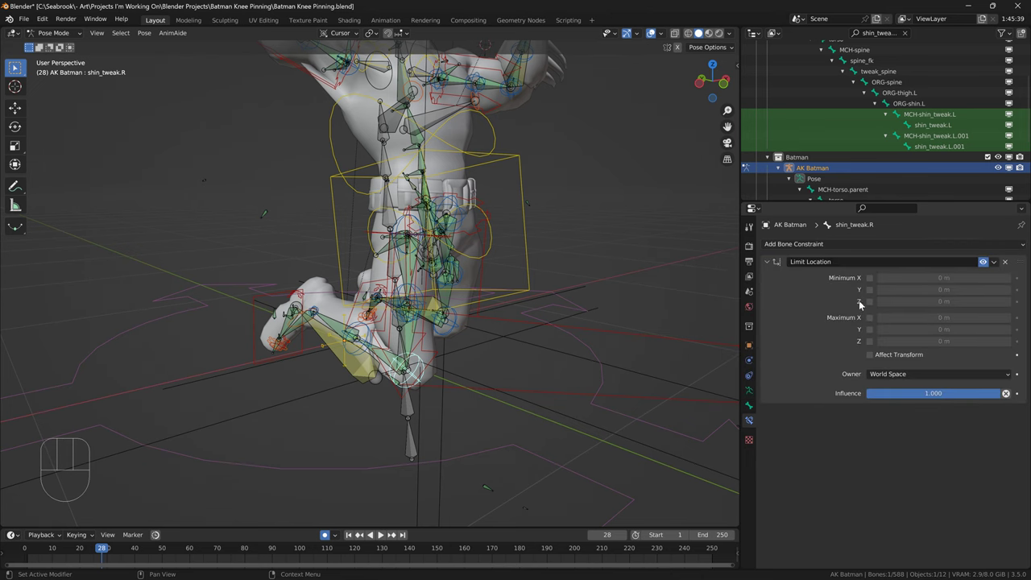
pyautogui.moveTo(869, 278); pyautogui.dragTo(870, 345)
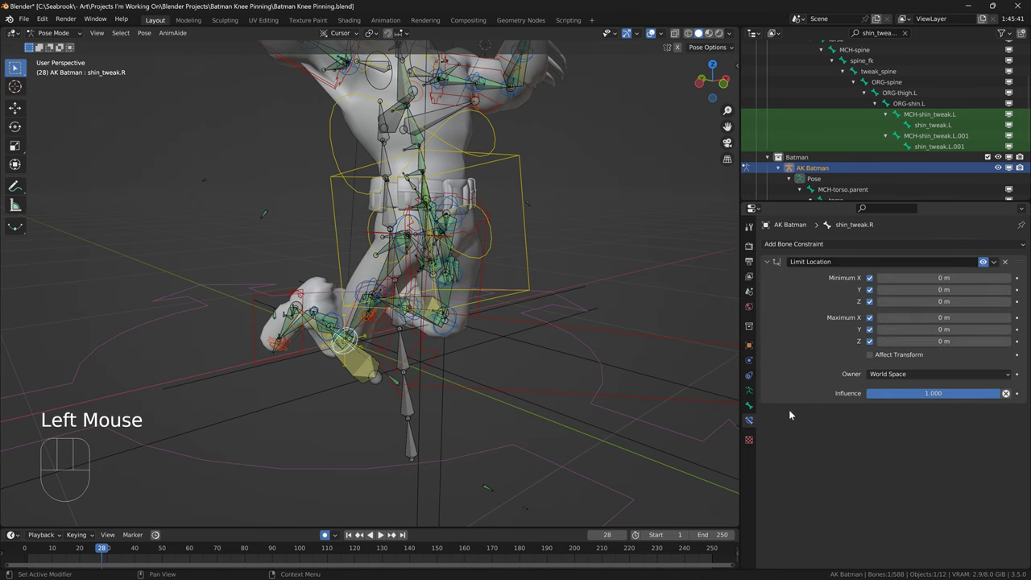
# Play the animation from the start to examine the right knee with the constraint in World Space.
pyautogui.moveTo(456, 371); pyautogui.dragTo(552, 363, button='middle')
pyautogui.click(29, 554)
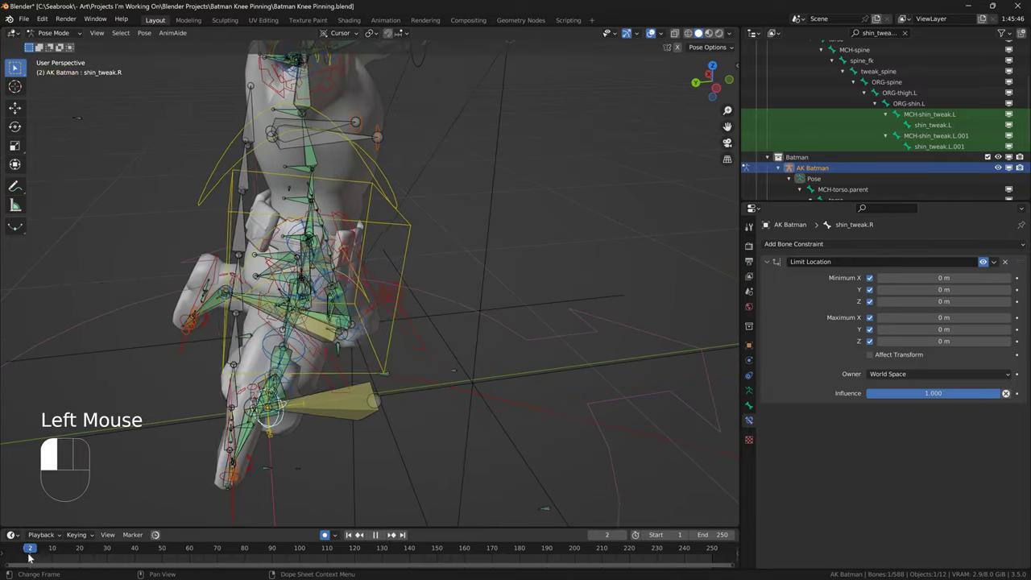
pyautogui.press('space')
pyautogui.press('space')
pyautogui.moveTo(274, 366); pyautogui.dragTo(340, 446, button='middle')
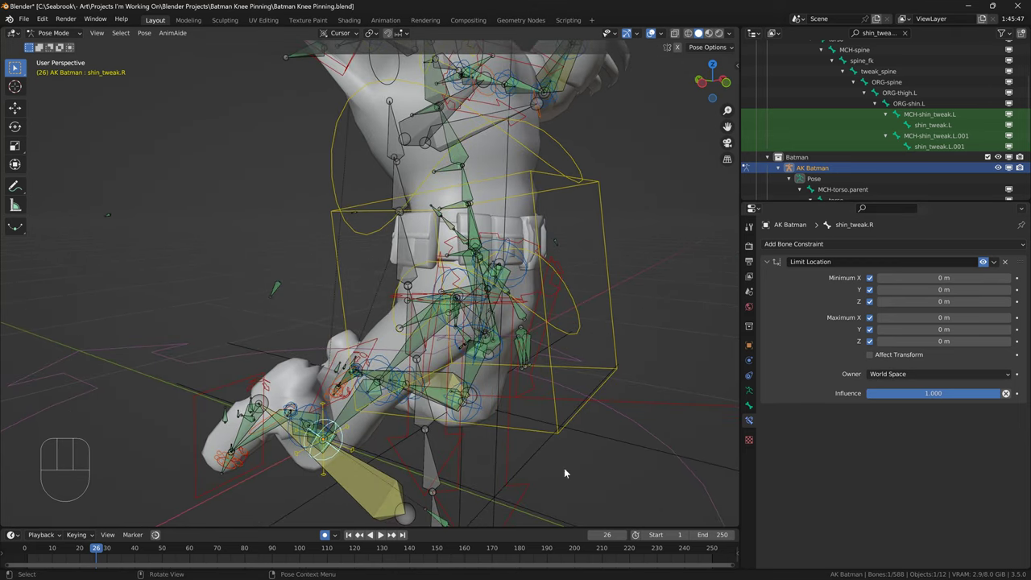
pyautogui.keyDown('shift'); pyautogui.moveTo(564, 467); pyautogui.dragTo(414, 293, button='middle'); pyautogui.keyUp('shift')
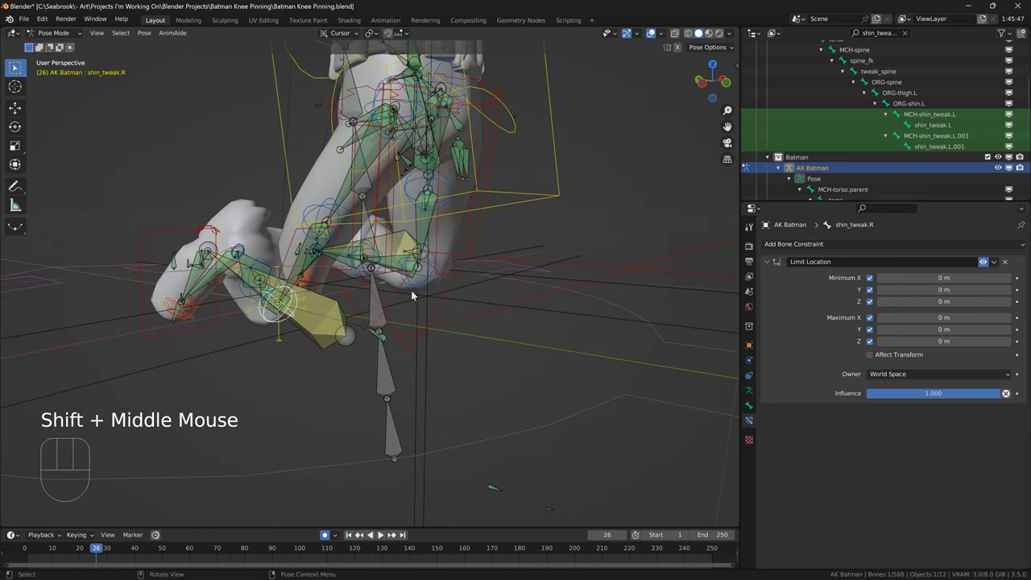
# Set the Limit Location constraint's owner to Custom Space with Empty.001 as its object.
pyautogui.click(898, 375)
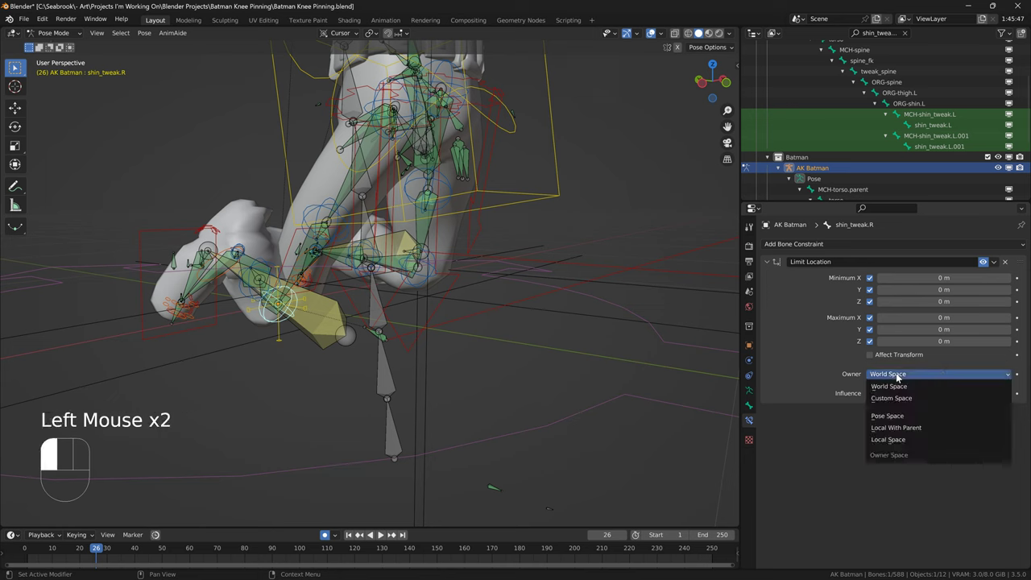
pyautogui.click(920, 399)
pyautogui.click(929, 387)
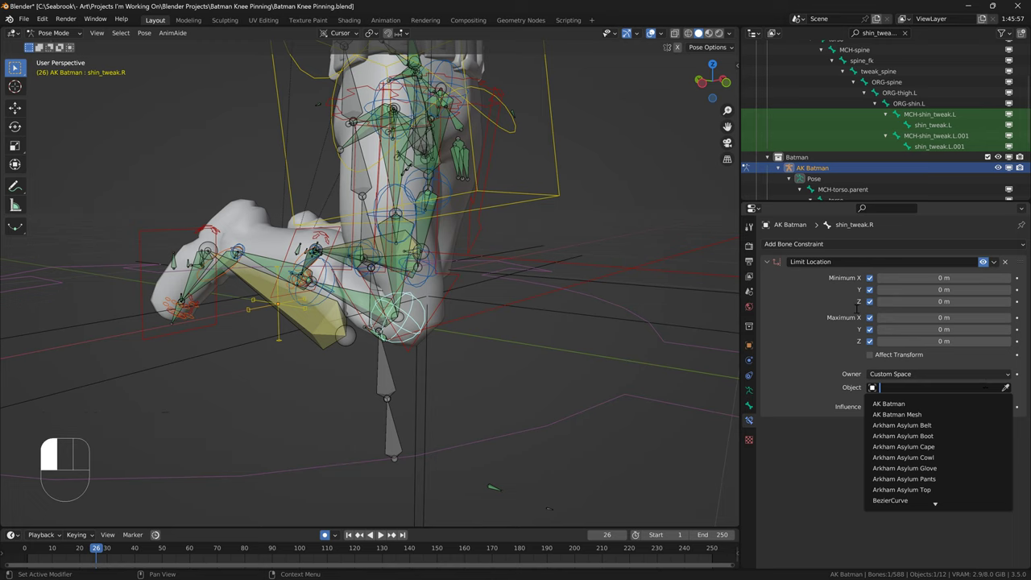
pyautogui.write('empty')
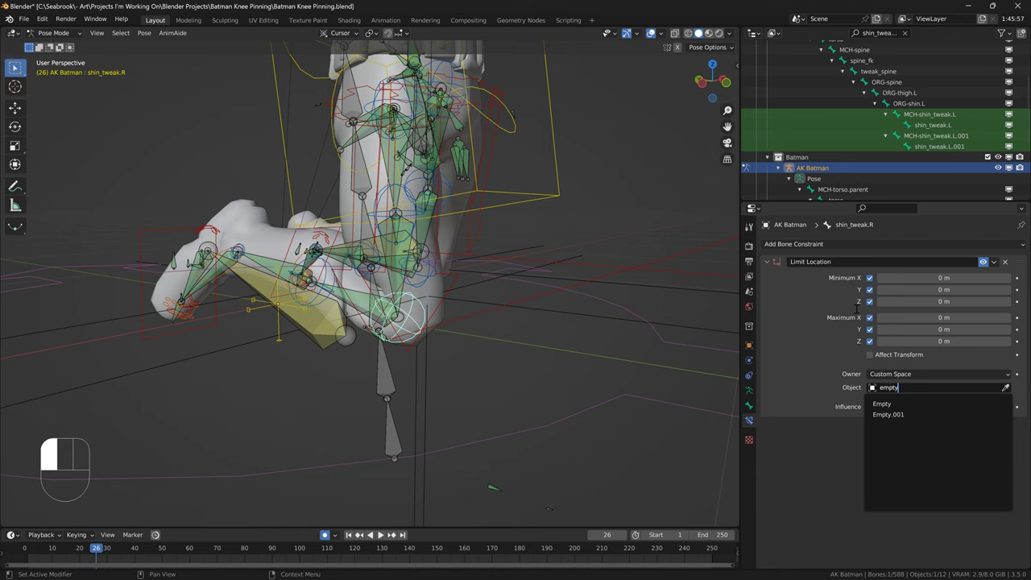
pyautogui.click(893, 414)
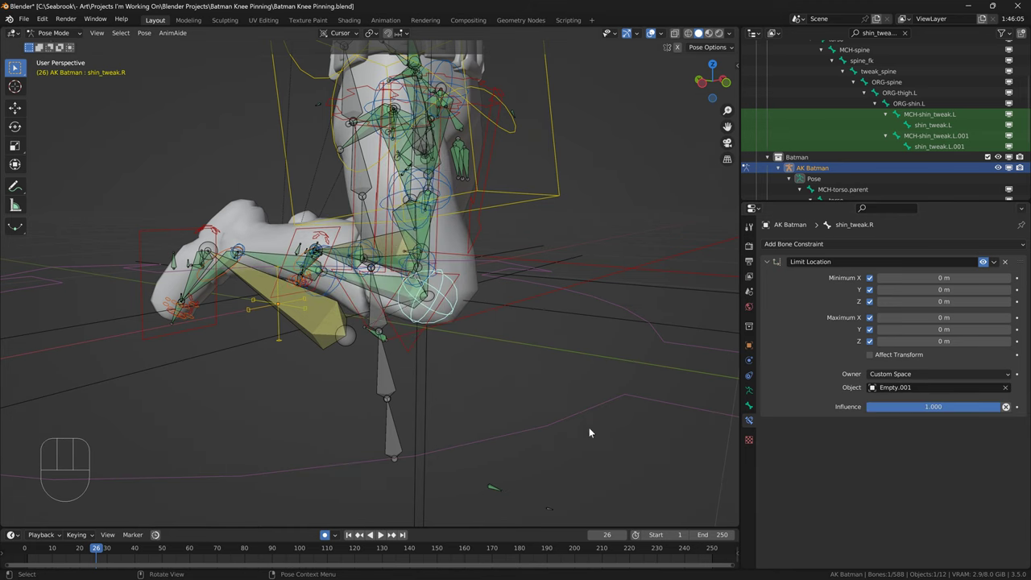
# Play the animation repeatedly from frame 1 to check how the right knee stays pinned to Empty.001.
pyautogui.moveTo(588, 433); pyautogui.dragTo(439, 385, button='middle')
pyautogui.click(26, 555)
pyautogui.press('space')
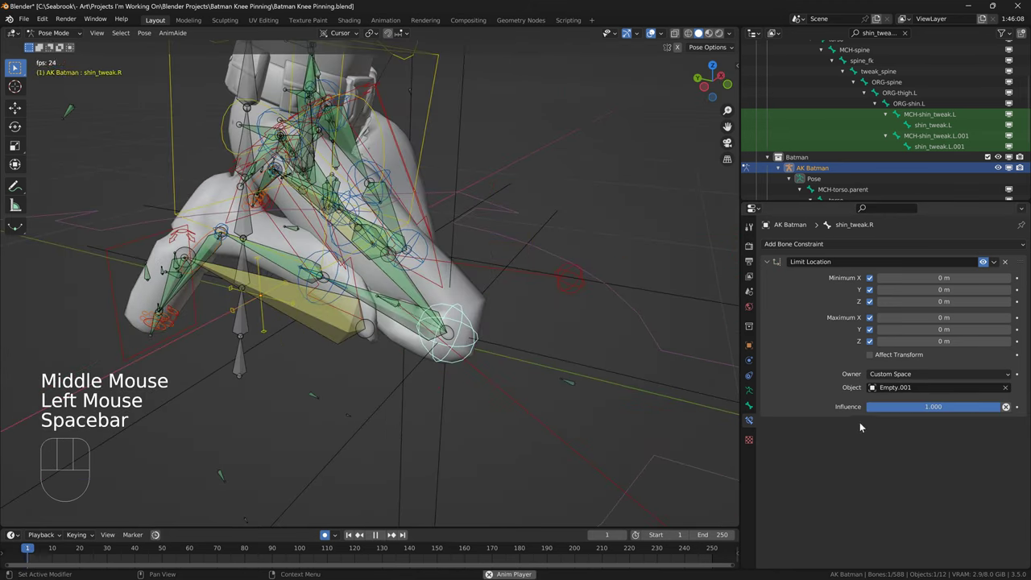
pyautogui.press('space')
pyautogui.moveTo(578, 356); pyautogui.dragTo(127, 509, button='middle')
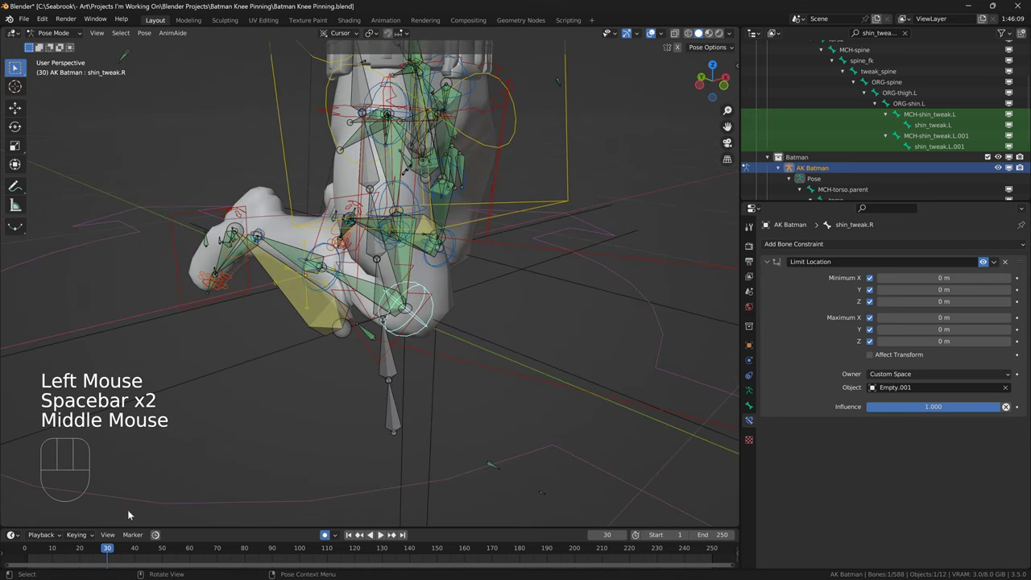
pyautogui.moveTo(99, 549); pyautogui.dragTo(26, 549)
pyautogui.press('space')
pyautogui.press('space')
# Try moving the thigh_tweak.R.001 control in several directions with the right knee pinned, undoing each move.
pyautogui.moveTo(232, 223); pyautogui.dragTo(354, 236, button='middle')
pyautogui.click(440, 224)
pyautogui.press('g')
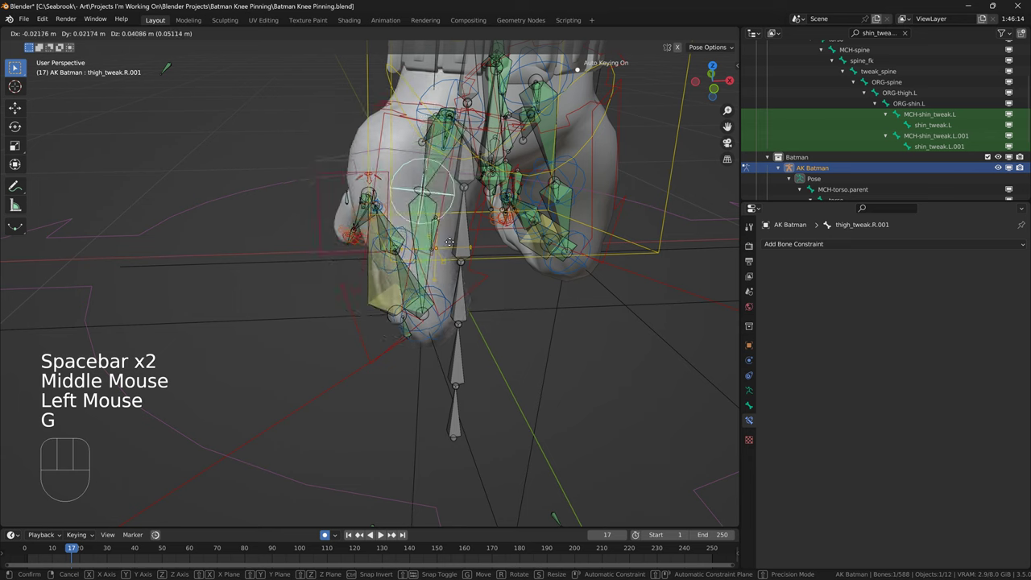
pyautogui.hotkey('ctrl', 'z')
pyautogui.press('g')
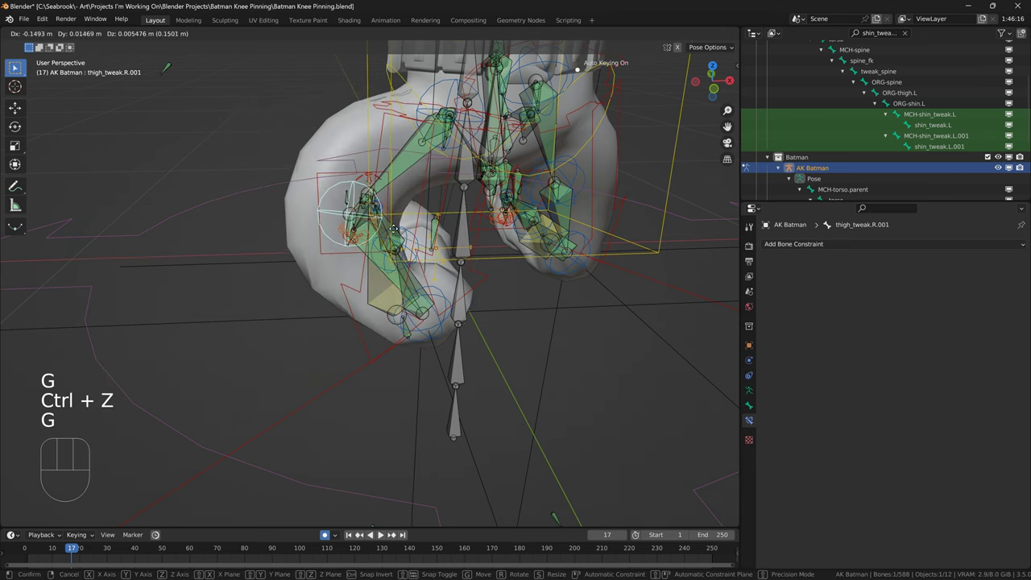
pyautogui.click(334, 218)
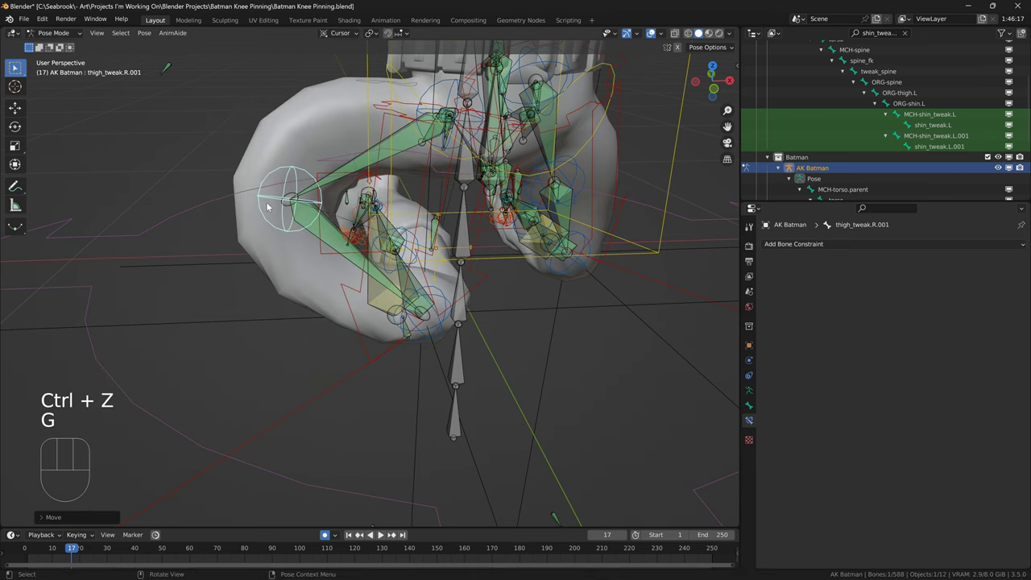
pyautogui.hotkey('ctrl', 'z')
pyautogui.press('g')
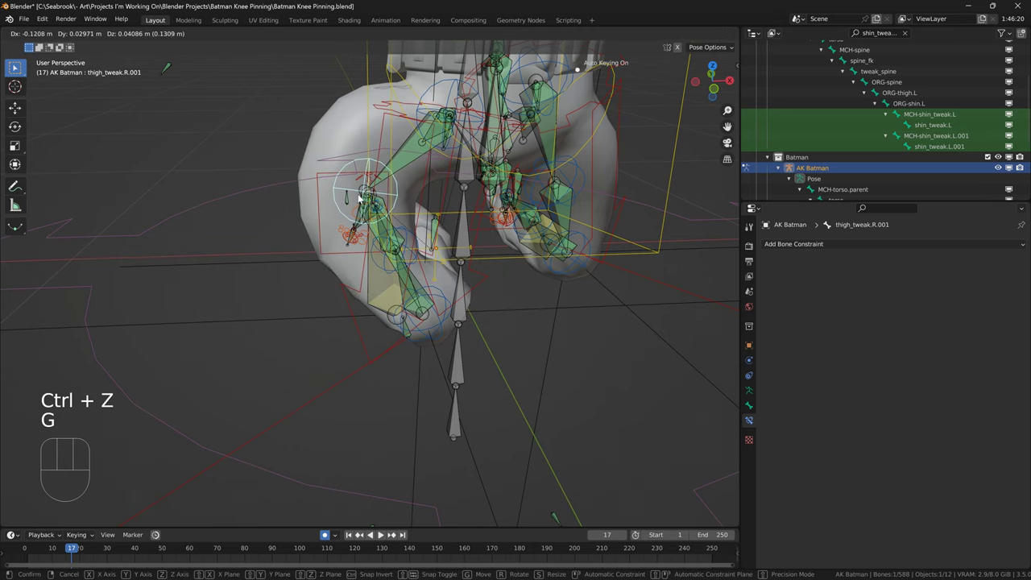
pyautogui.click(431, 226)
pyautogui.hotkey('ctrl', 'z')
# Play the animation from its early frames and examine the pinned knees from several angles.
pyautogui.moveTo(383, 254); pyautogui.dragTo(439, 238, button='middle')
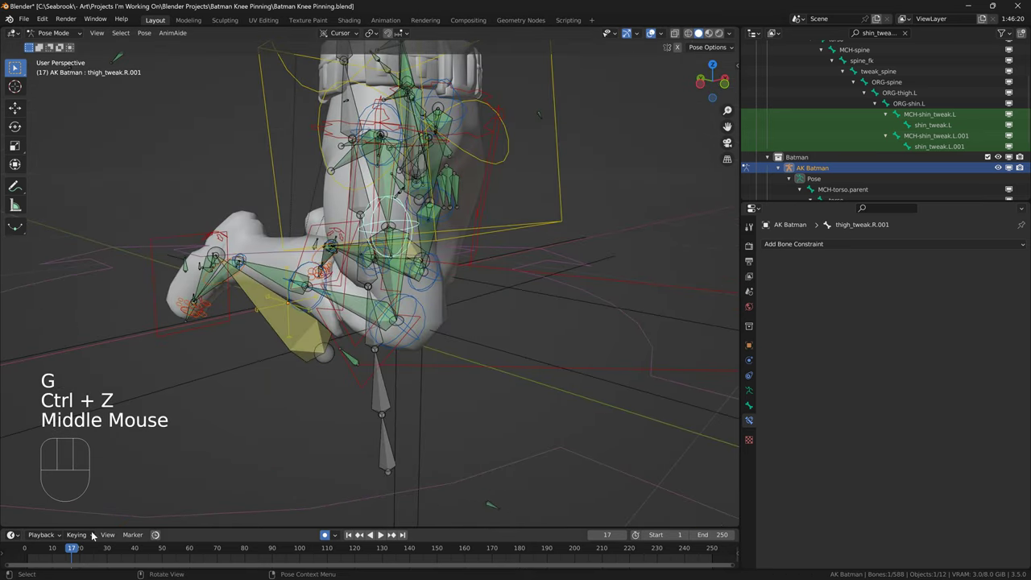
pyautogui.moveTo(69, 549); pyautogui.dragTo(26, 553)
pyautogui.press('space')
pyautogui.press('space')
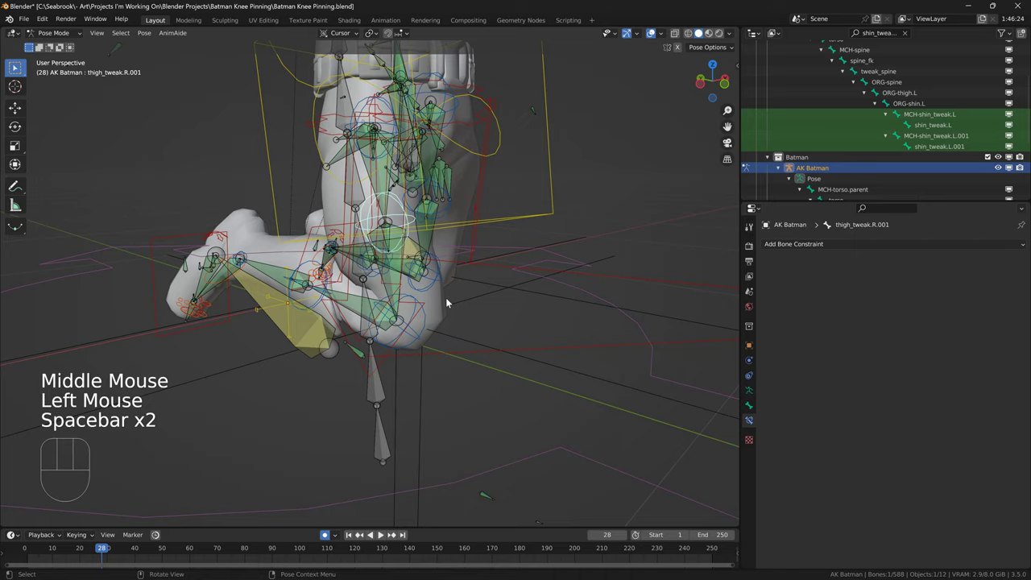
pyautogui.moveTo(446, 297); pyautogui.dragTo(176, 458, button='middle')
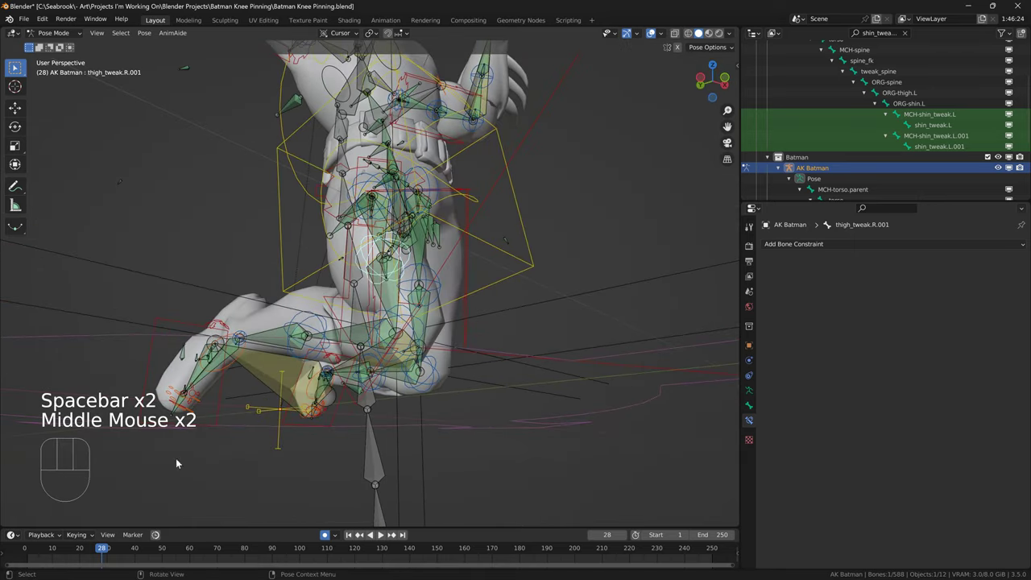
pyautogui.click(79, 553)
pyautogui.press('space')
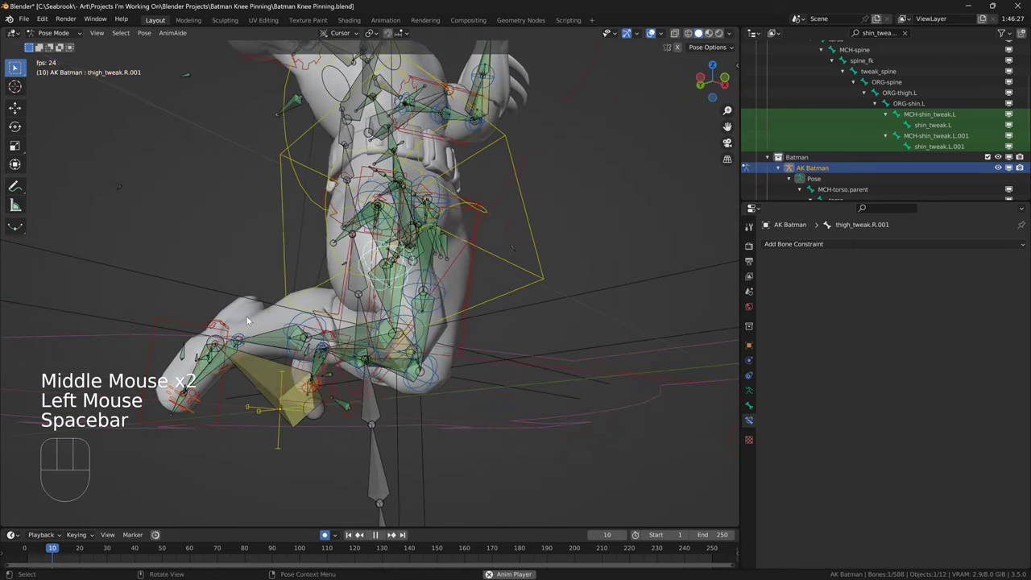
pyautogui.moveTo(246, 315); pyautogui.dragTo(314, 310, button='middle')
pyautogui.press('space')
# Switch the rig to Object Mode and select Empty.001 at the right knee.
pyautogui.click(64, 33)
pyautogui.click(52, 41)
pyautogui.moveTo(193, 145); pyautogui.dragTo(239, 183, button='middle')
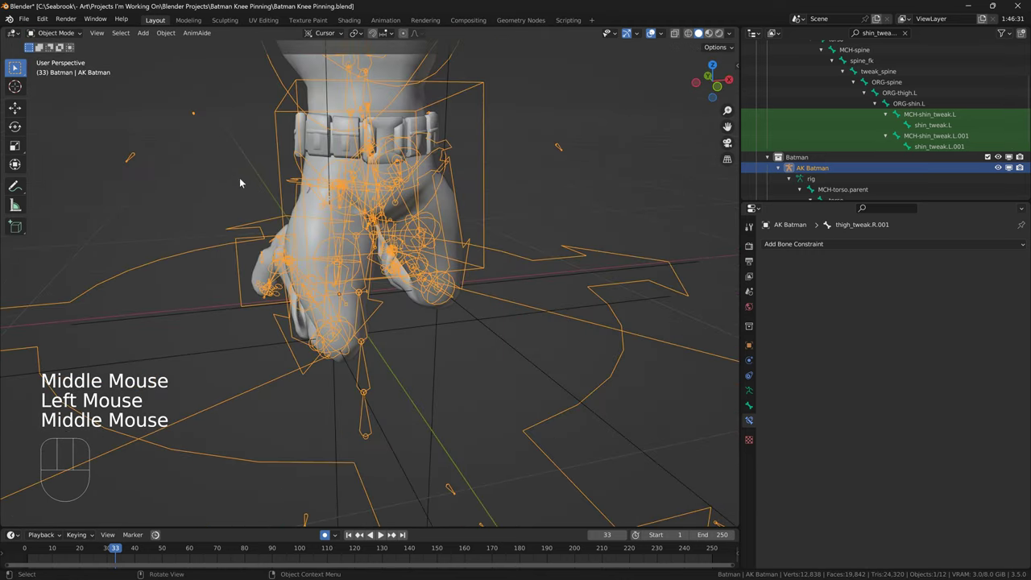
pyautogui.click(352, 392)
pyautogui.click(352, 386)
pyautogui.moveTo(352, 387); pyautogui.dragTo(268, 372, button='middle')
pyautogui.click(337, 393)
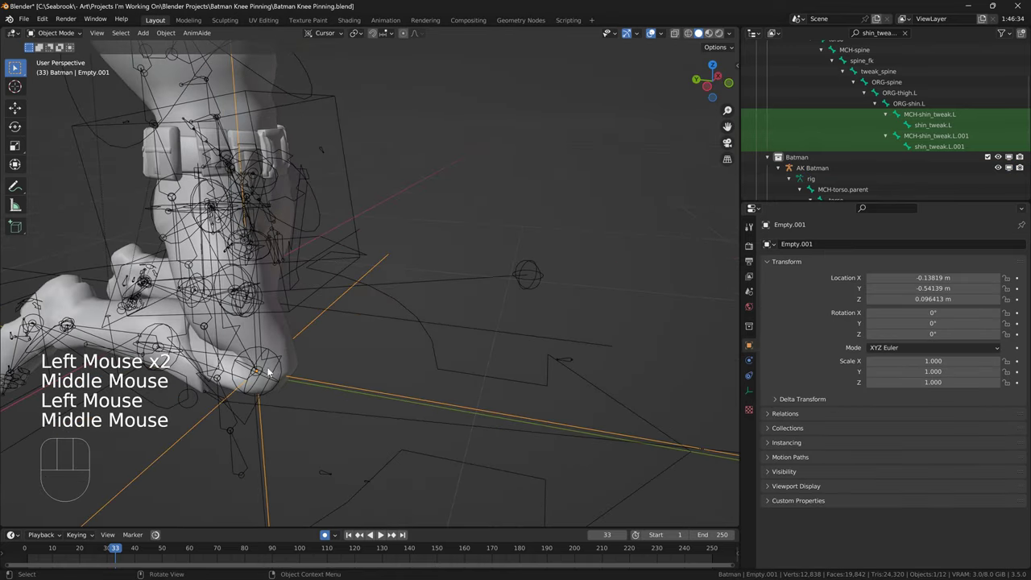
# Try moving Empty.001 forward to pull the right knee along, and undo the move.
pyautogui.moveTo(548, 403); pyautogui.dragTo(374, 323, button='middle')
pyautogui.press('g')
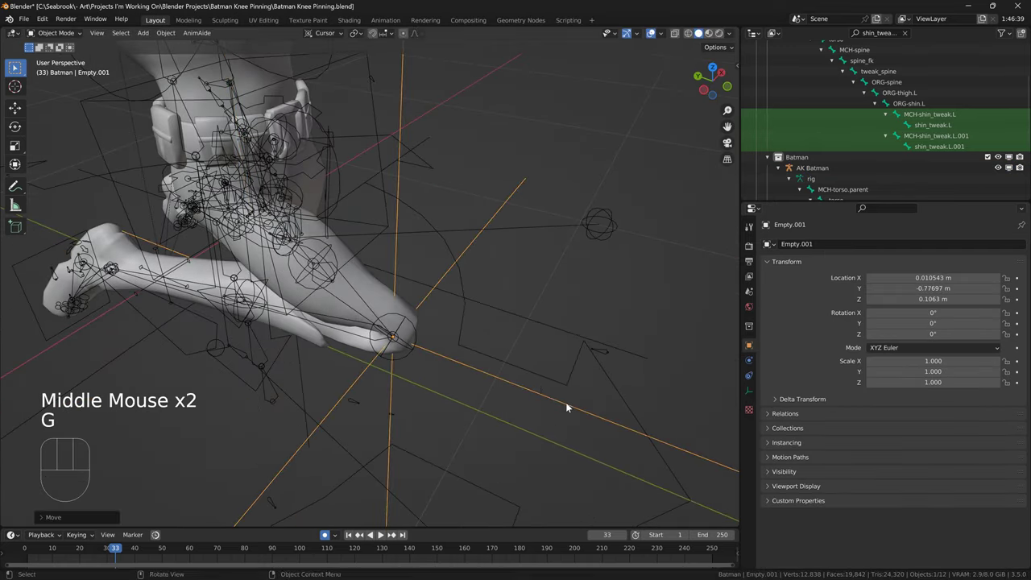
pyautogui.hotkey('ctrl', 'z')
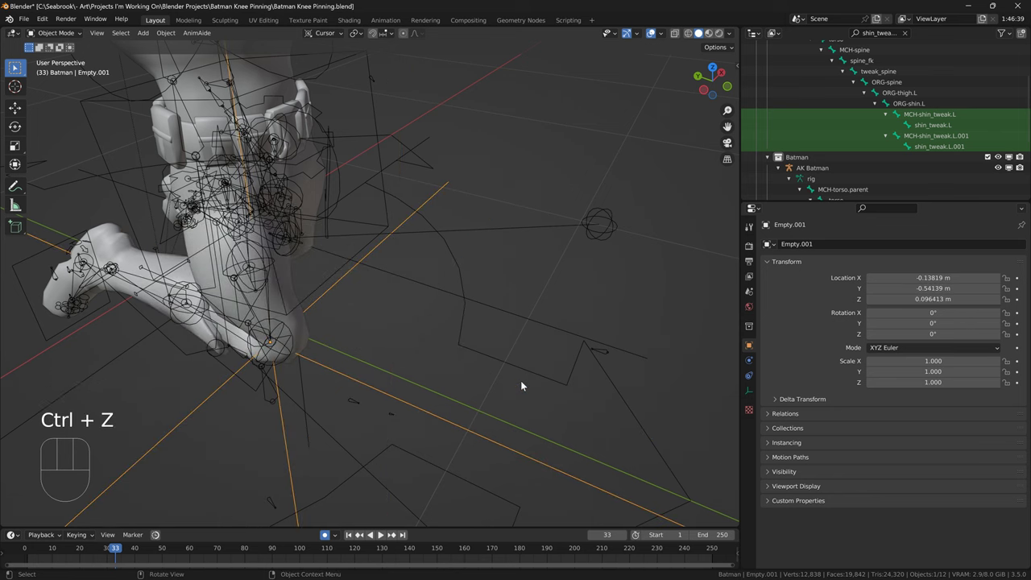
# Keyframe Empty.001's location at frame 33, and at frame 71 key it moved forward to about X 0.004, Y -0.836, Z 0.057 m.
pyautogui.press('i')
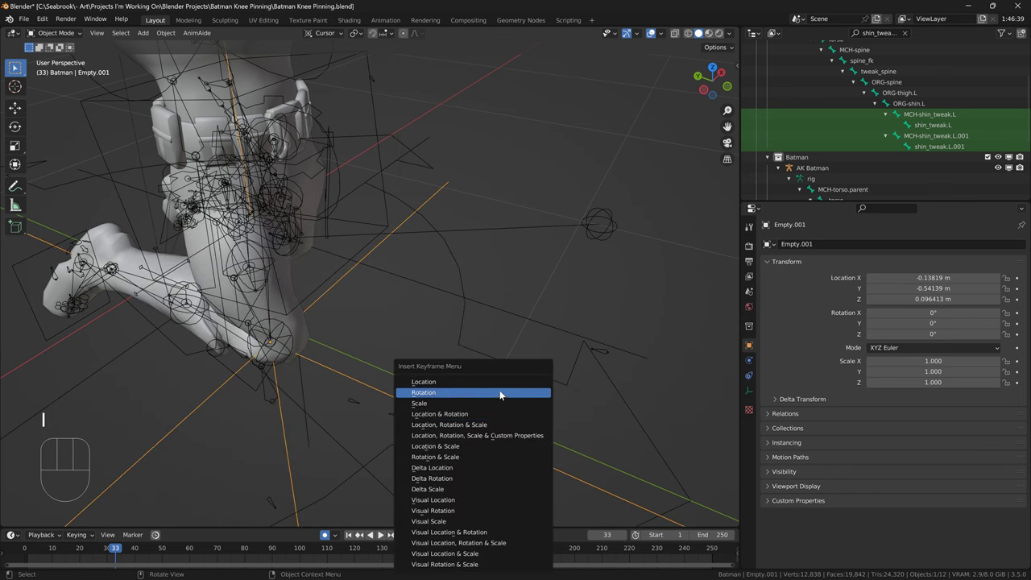
pyautogui.click(458, 382)
pyautogui.moveTo(134, 546); pyautogui.dragTo(164, 559)
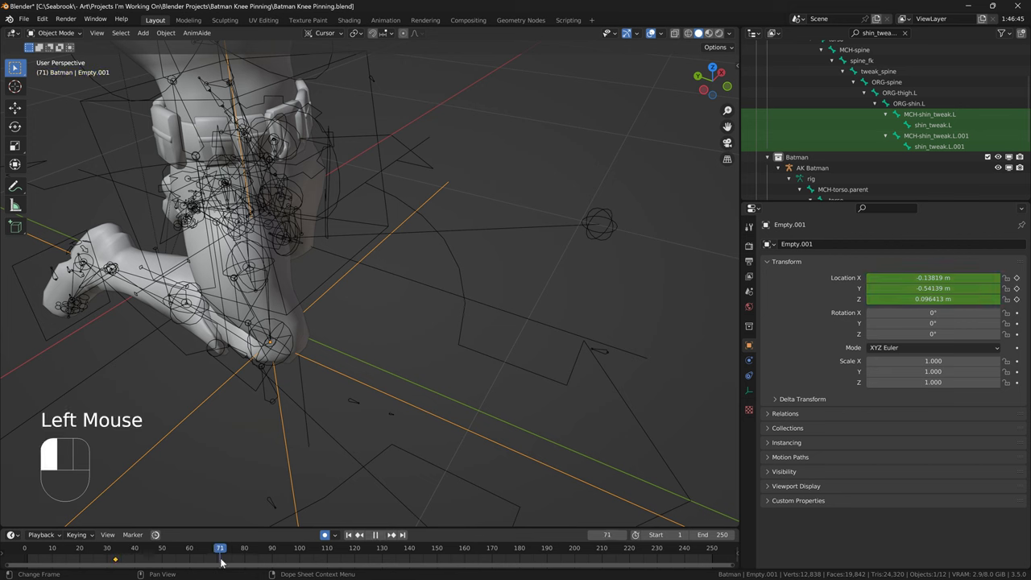
pyautogui.press('g')
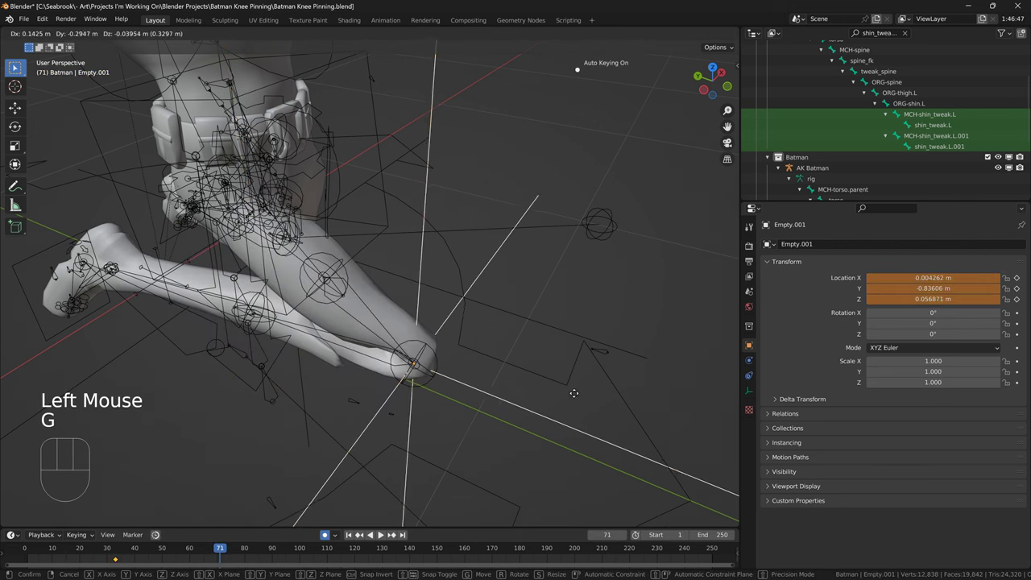
pyautogui.click(573, 393)
pyautogui.press('i')
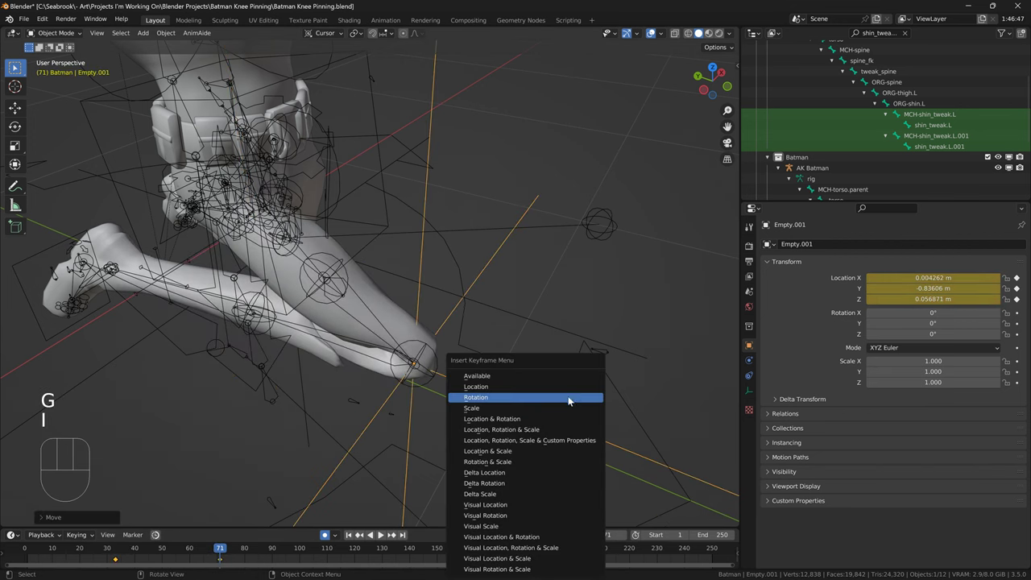
pyautogui.click(562, 386)
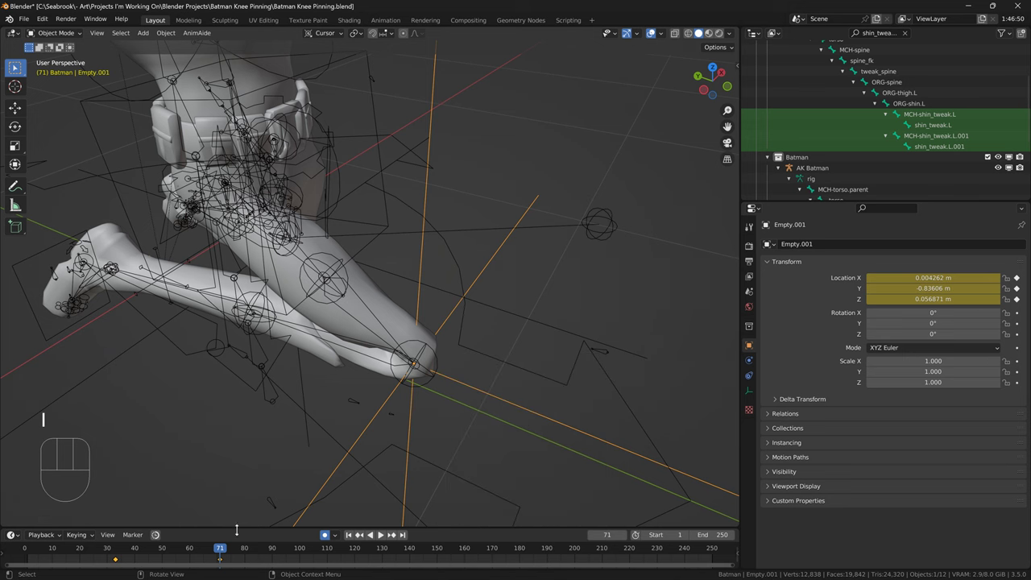
# Play the animation from about frame 33 to check the right knee following the keyed Empty.001.
pyautogui.click(145, 552)
pyautogui.click(102, 553)
pyautogui.press('space')
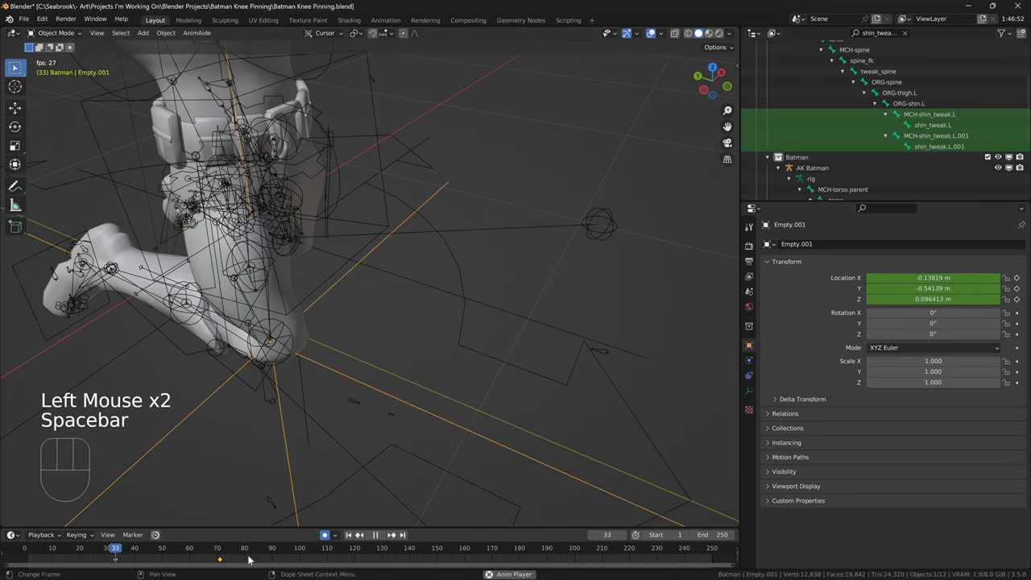
pyautogui.press('space')
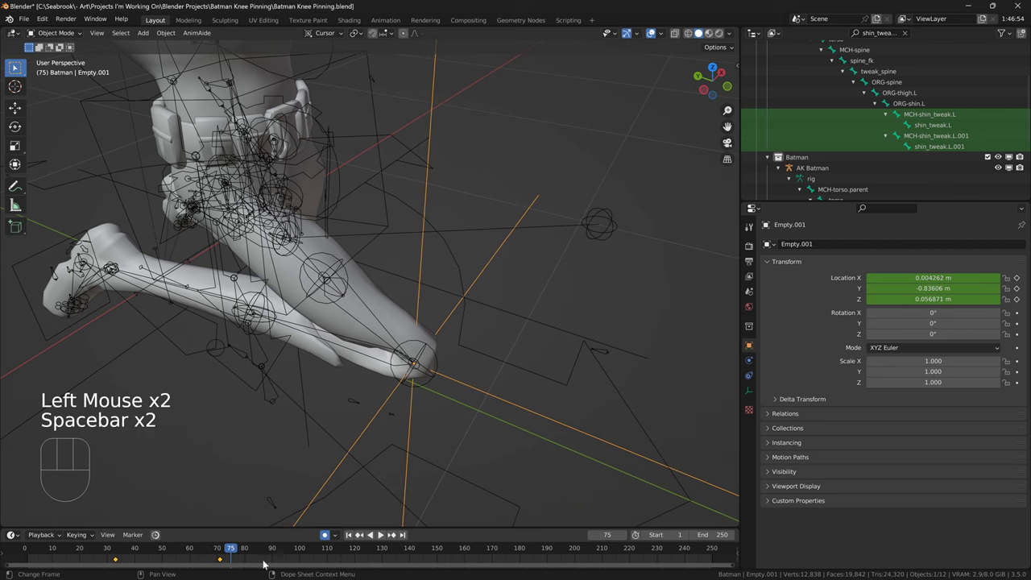
# Shift both Empty.001 location keyframes earlier, to about frames 2 and 40.
pyautogui.moveTo(263, 563); pyautogui.dragTo(111, 555)
pyautogui.press('g')
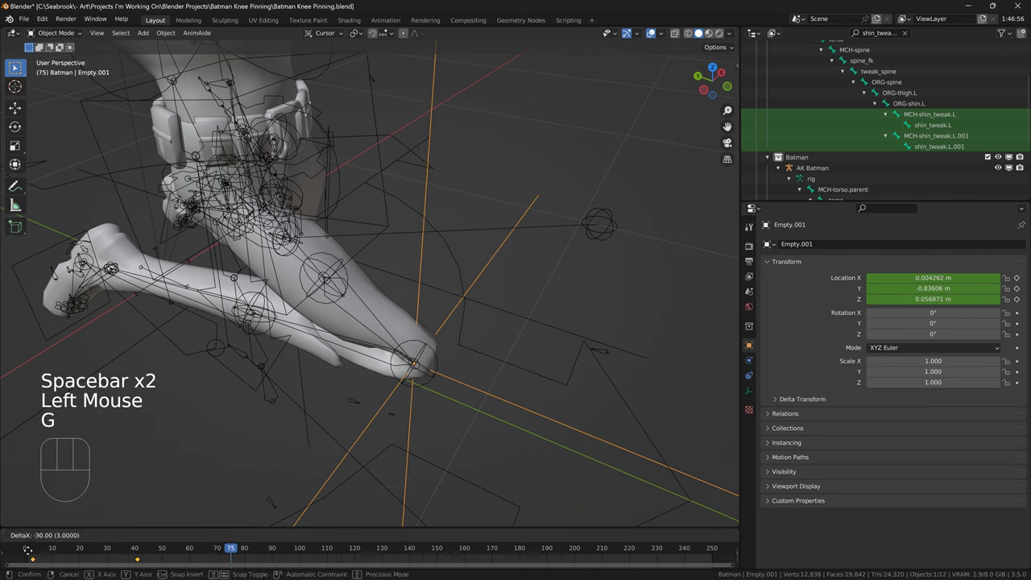
pyautogui.click(26, 550)
# Play the animation from the shifted first keyframe to examine the knee's motion together with the body animation.
pyautogui.moveTo(221, 548); pyautogui.dragTo(29, 552)
pyautogui.press('space')
pyautogui.press('space')
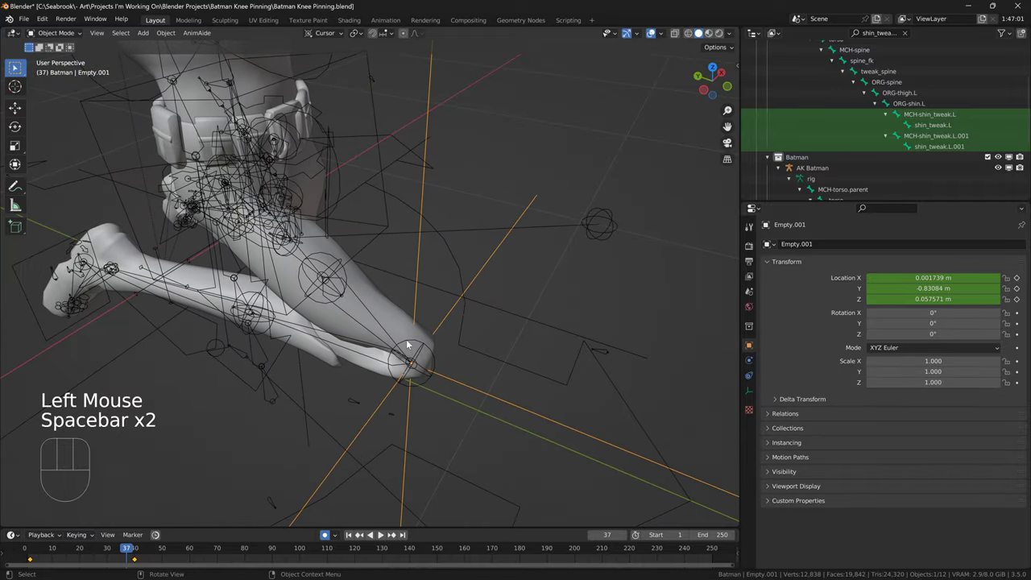
# Move Empty.001 back toward the body at frame 37, to about X 0.001, Y -0.675, Z 0.086 m.
pyautogui.moveTo(407, 345); pyautogui.dragTo(501, 269, button='middle')
pyautogui.click(608, 309)
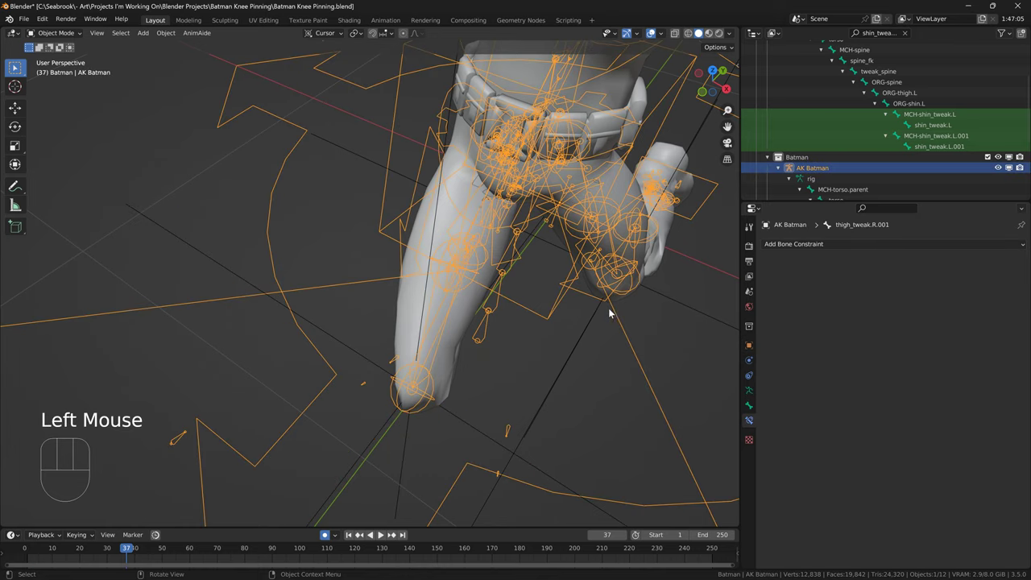
pyautogui.moveTo(608, 309); pyautogui.dragTo(386, 476, button='middle')
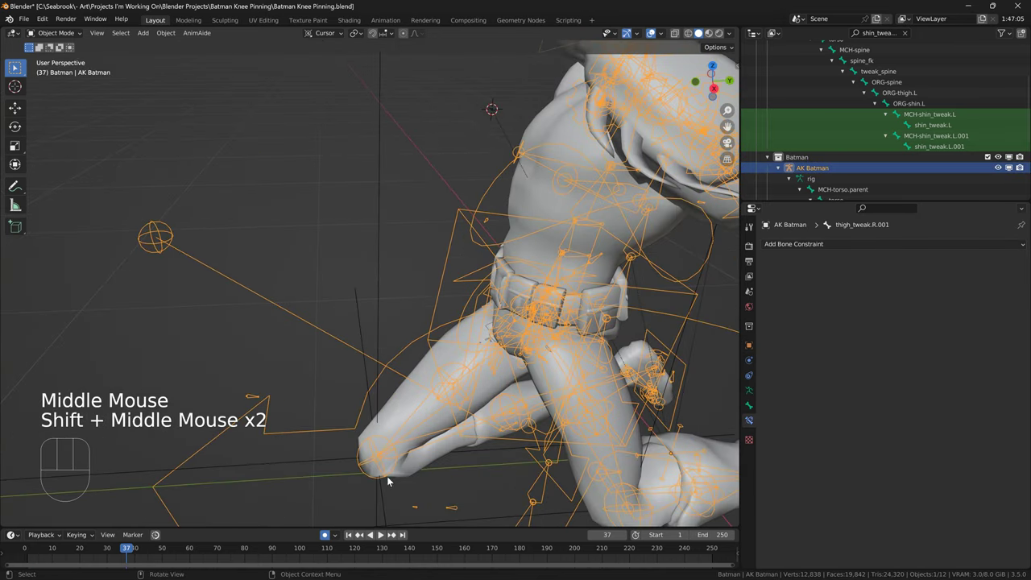
pyautogui.click(340, 456)
pyautogui.press('g')
pyautogui.click(425, 427)
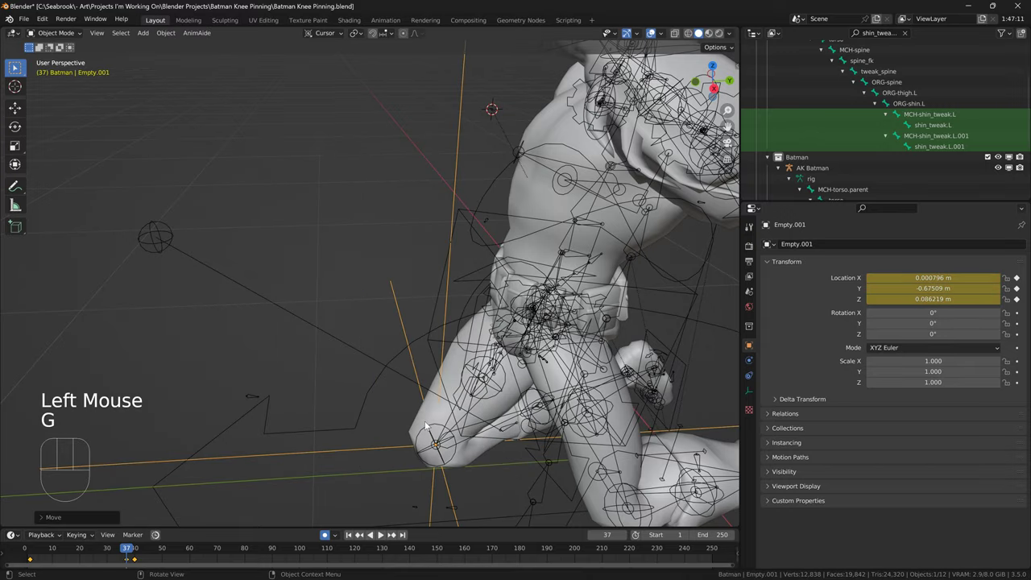
# Select the AK Batman rig and examine the character's upper body and raised arms.
pyautogui.moveTo(425, 427); pyautogui.dragTo(413, 278, button='middle')
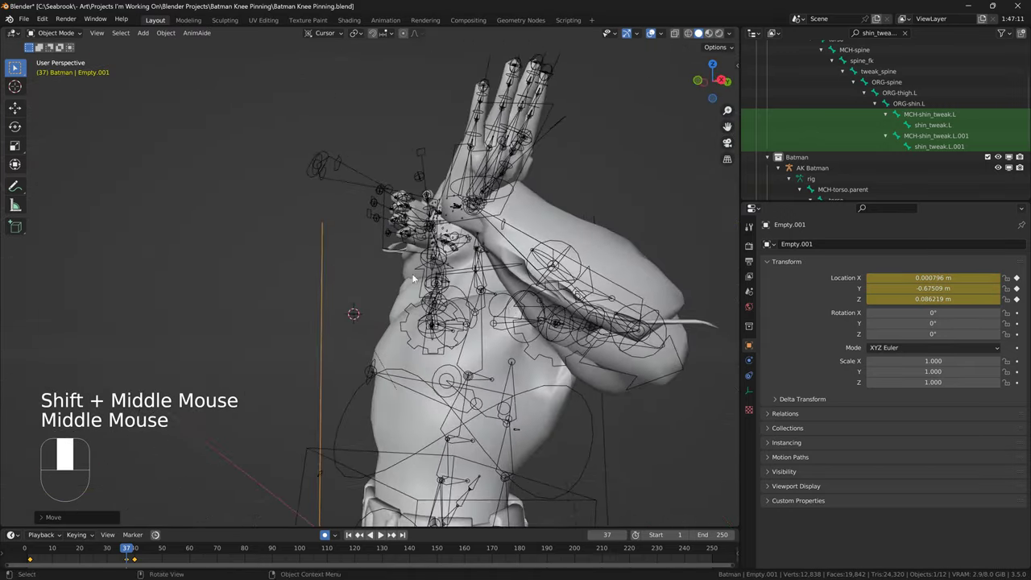
pyautogui.click(660, 342)
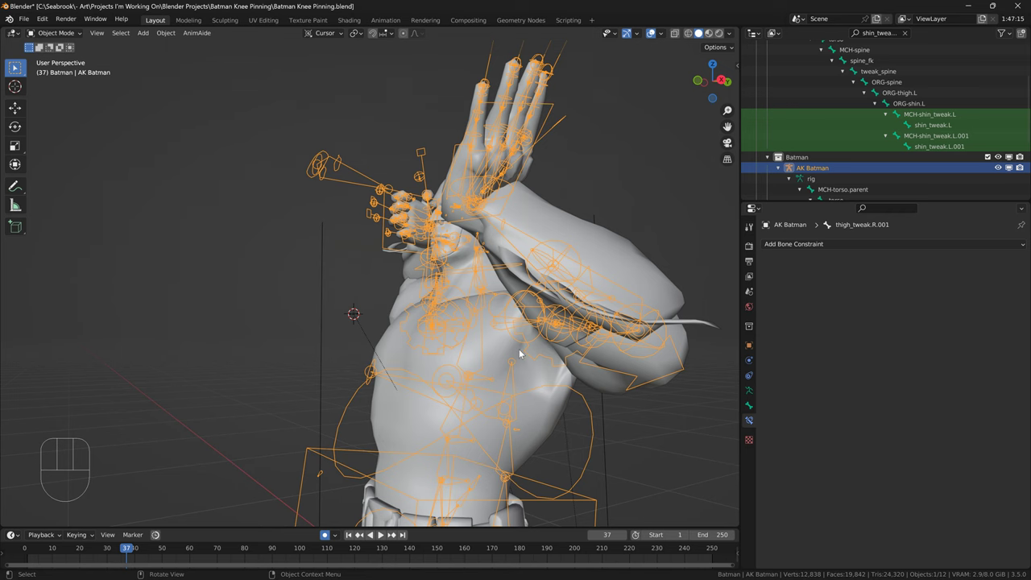
pyautogui.moveTo(442, 368); pyautogui.dragTo(450, 379, button='middle')
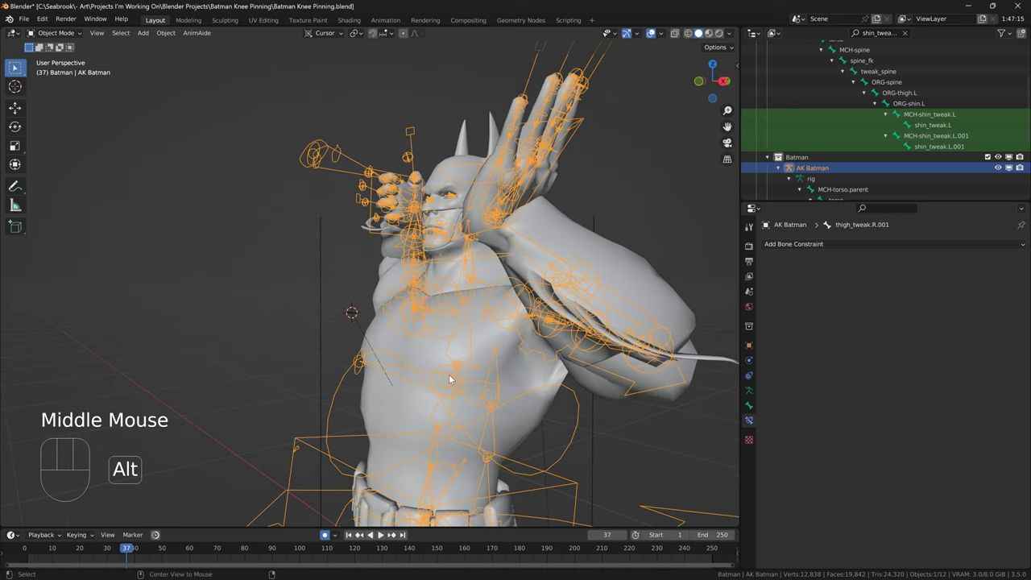